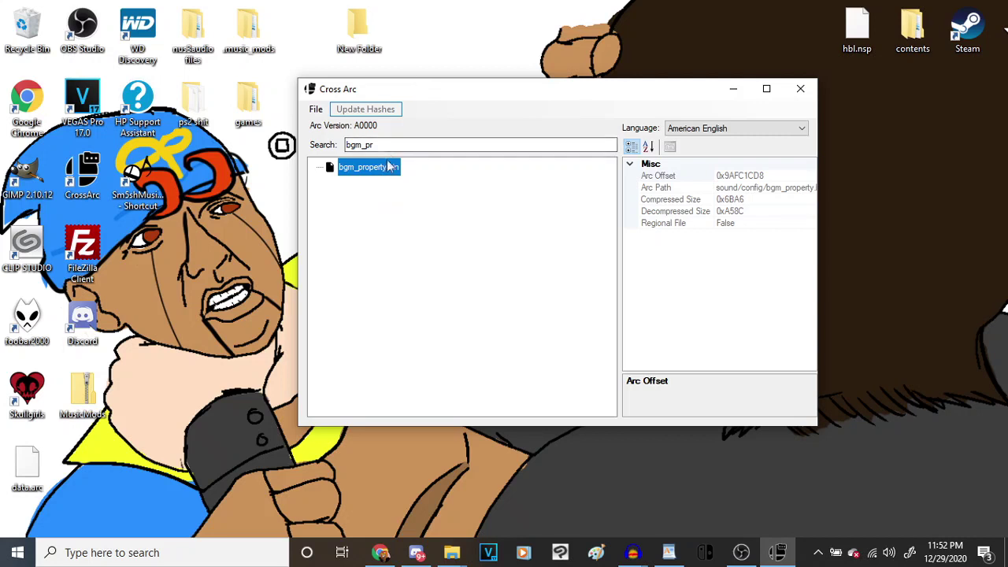
Search CrossArc for bgm_property and extract bgm_property.bin
left_click_drag(378, 145, 351, 144)
key("BackSpace")
key("BackSpace")
key("BackSpace")
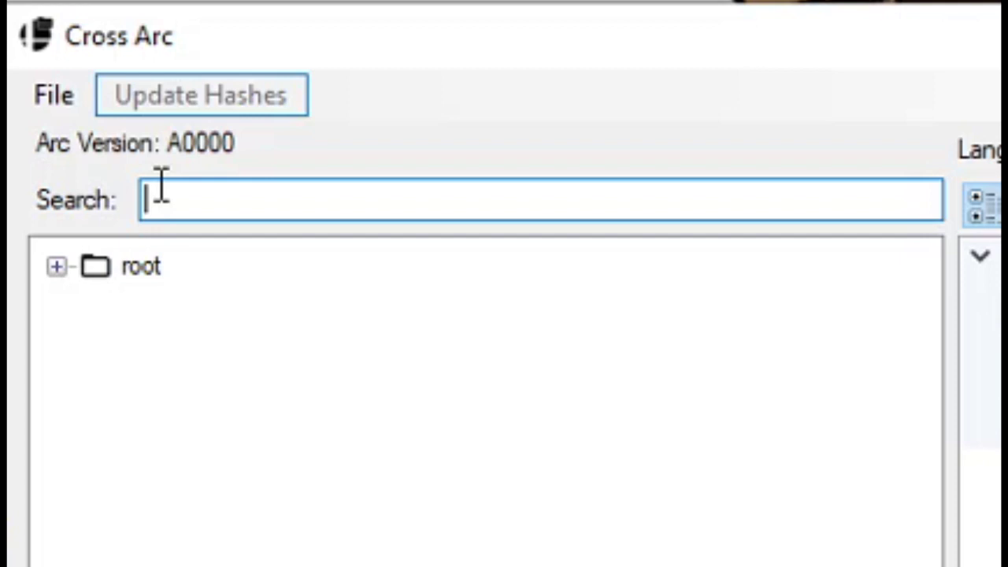
type("bgm_pro")
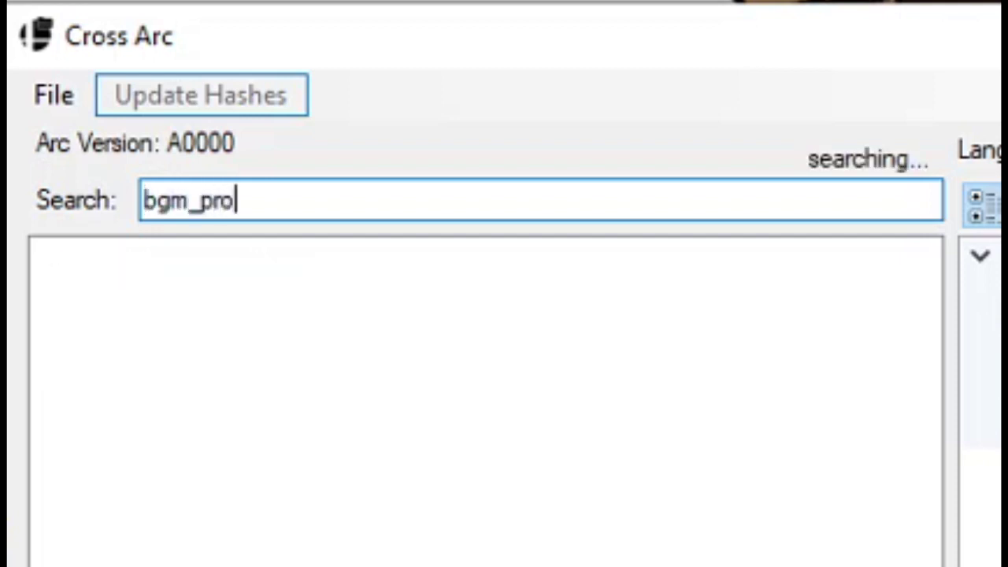
type("pety")
key("BackSpace")
key("BackSpace")
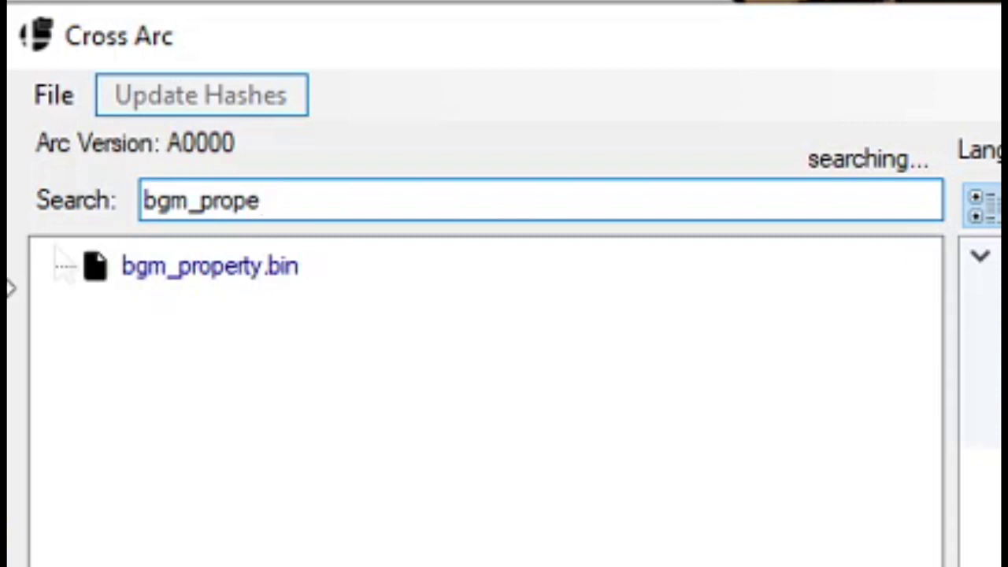
left_click(189, 271)
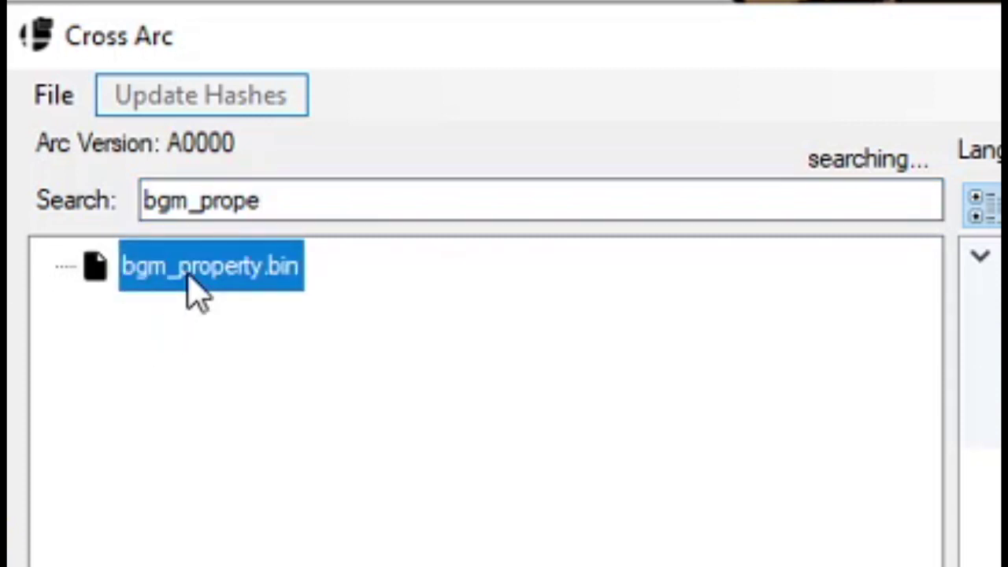
right_click(188, 281)
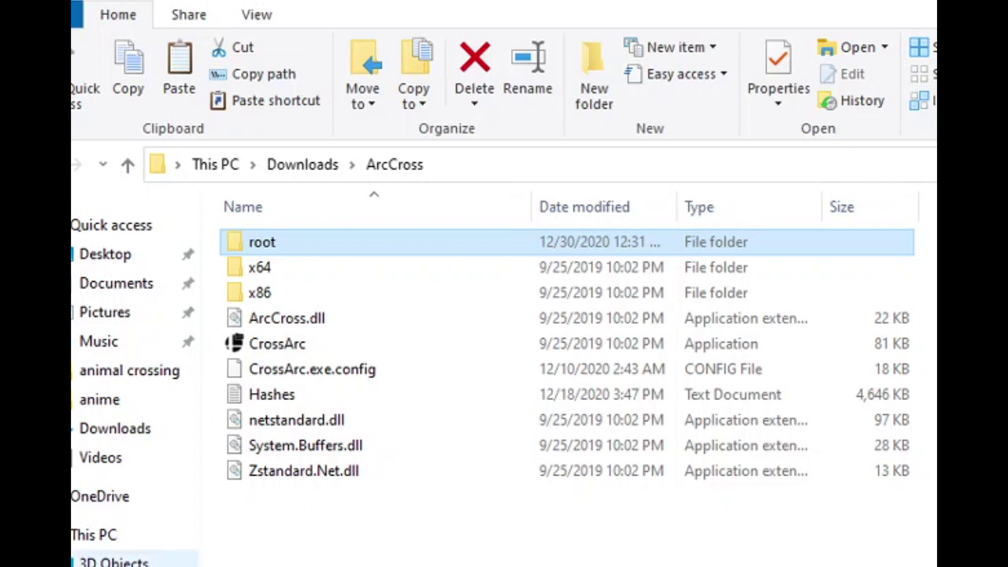
Move the template NUS3BANK file from root\stream\sound\bgm up into the root folder
double_click(295, 253)
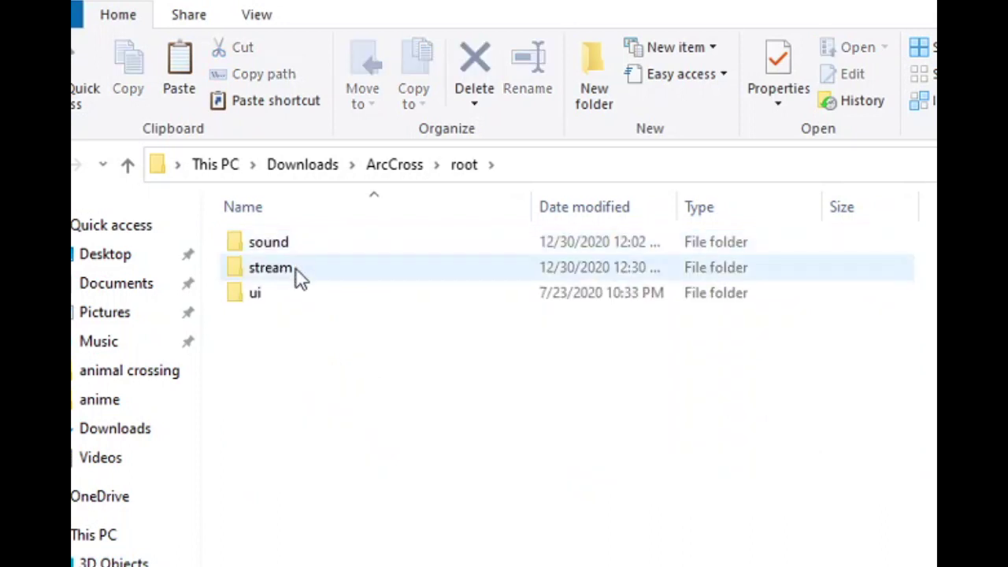
double_click(301, 269)
double_click(302, 279)
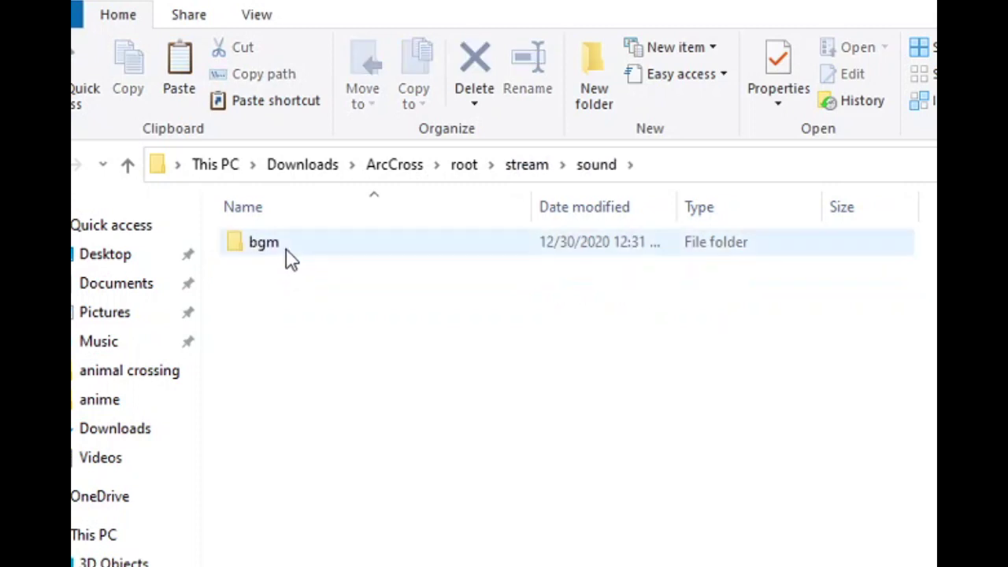
double_click(285, 244)
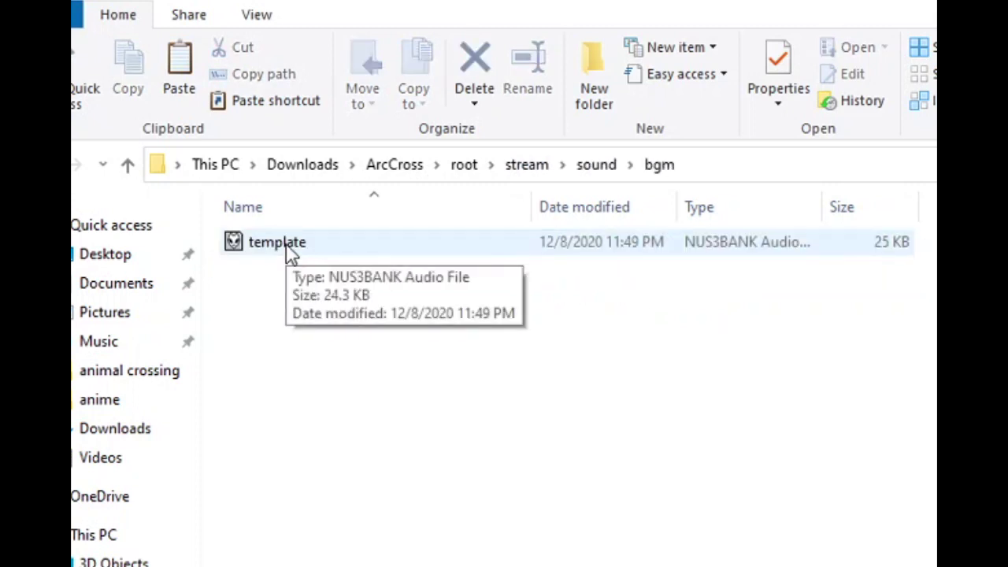
left_click(291, 250)
left_click(252, 73)
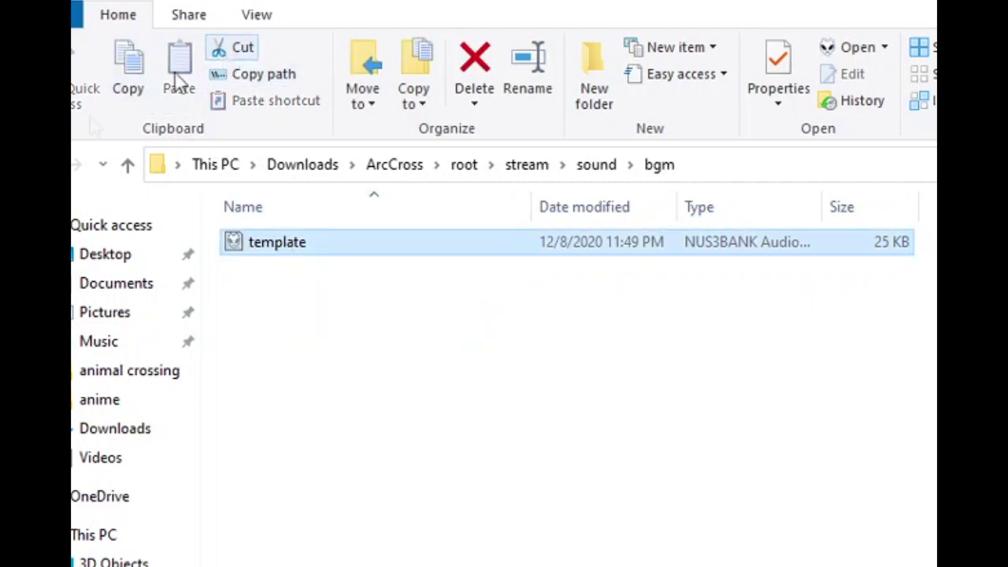
key("alt+Left")
key("alt+Left")
key("alt+Left")
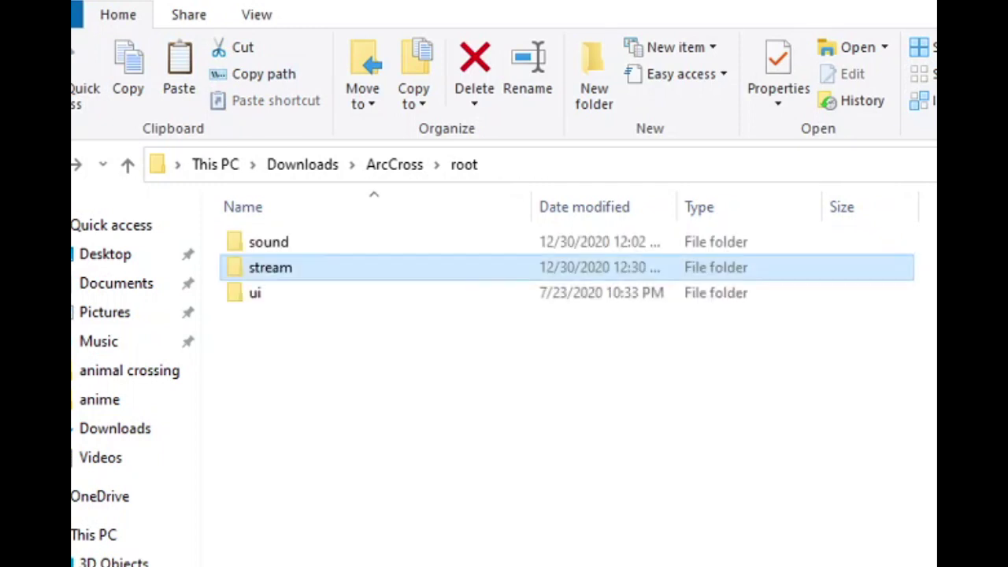
left_click(304, 457)
key("ctrl+v")
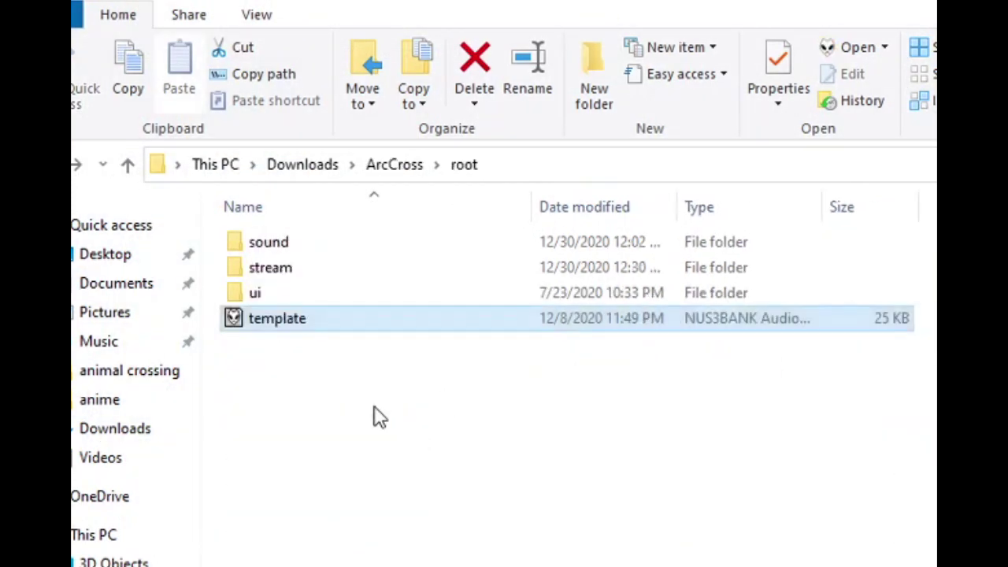
Copy the template file and check the Sm5shMusic_Test Resources folder
left_click(303, 327)
left_click(128, 67)
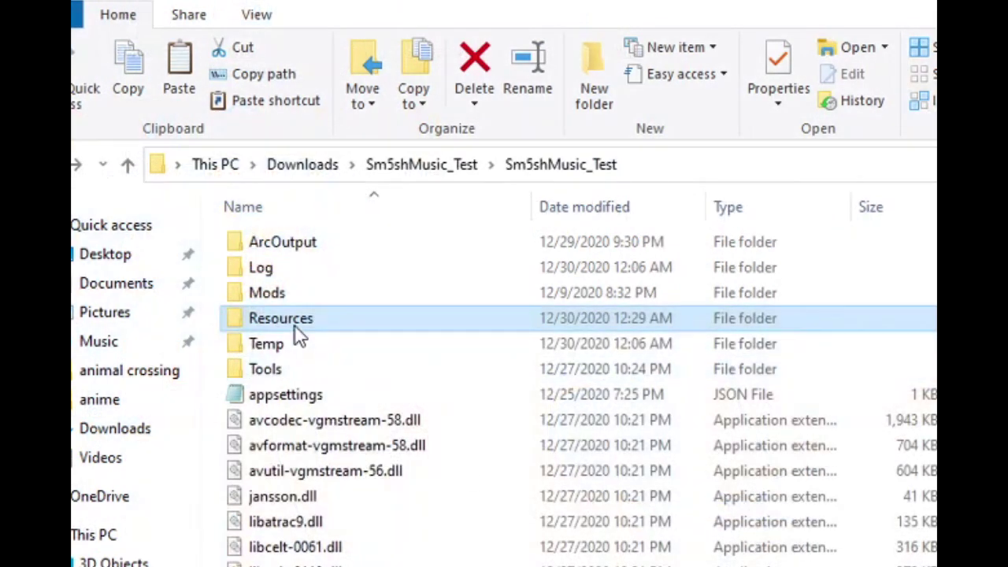
left_click(297, 329)
double_click(299, 335)
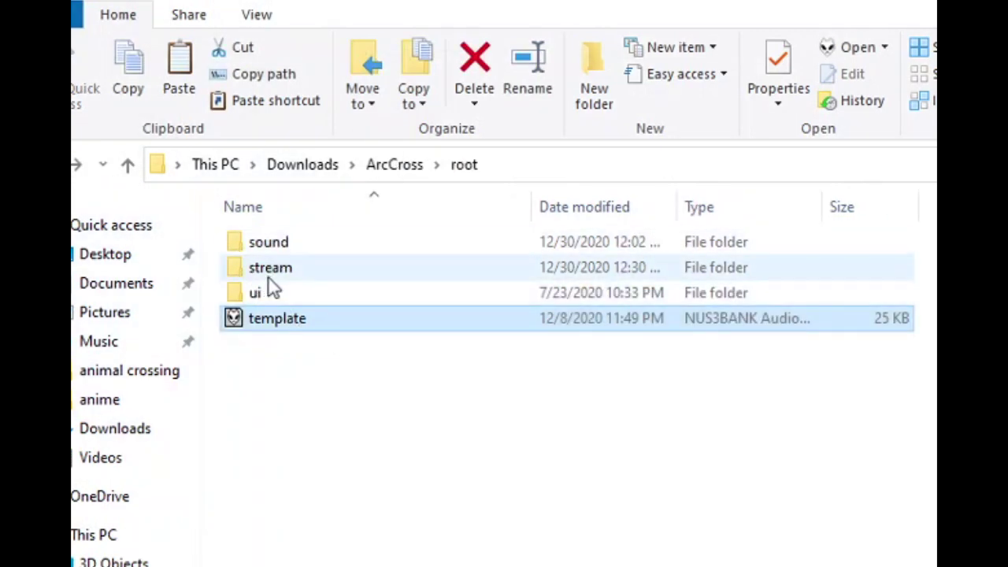
left_click(271, 277)
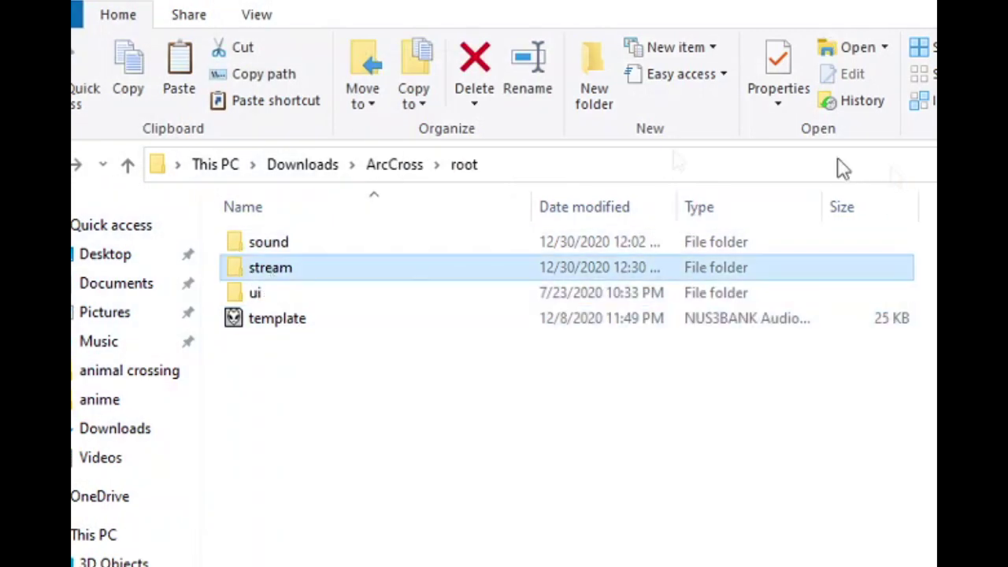
Delete the template file from the ArcCross root folder and return to Sm5shMusic_Test
left_click(356, 324)
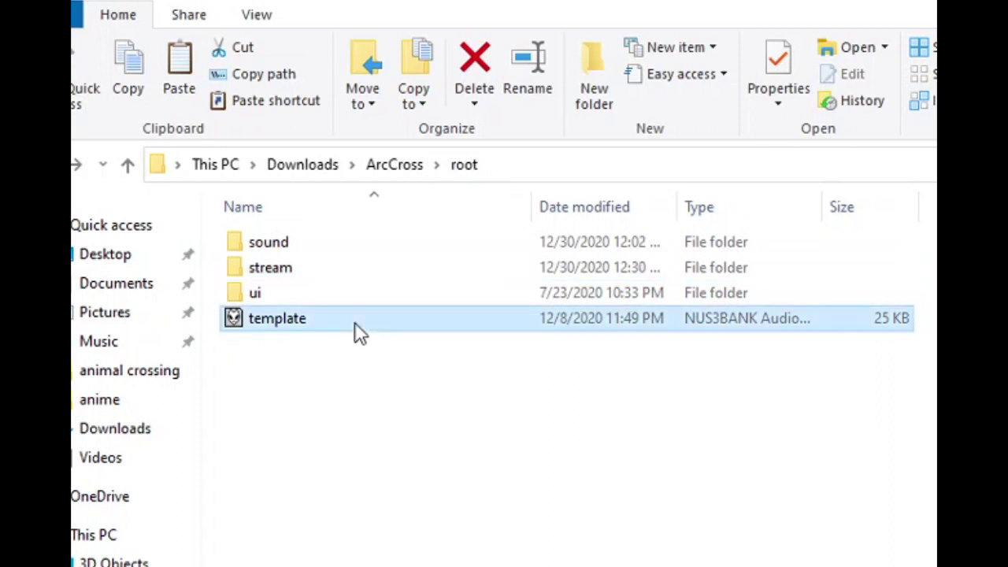
left_click(470, 70)
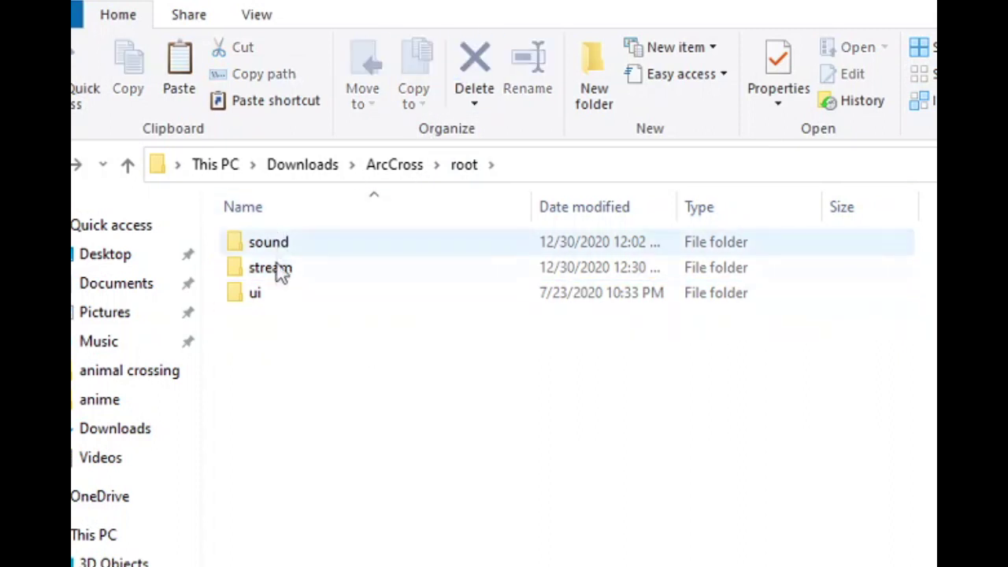
left_click(272, 272)
left_click(920, 100)
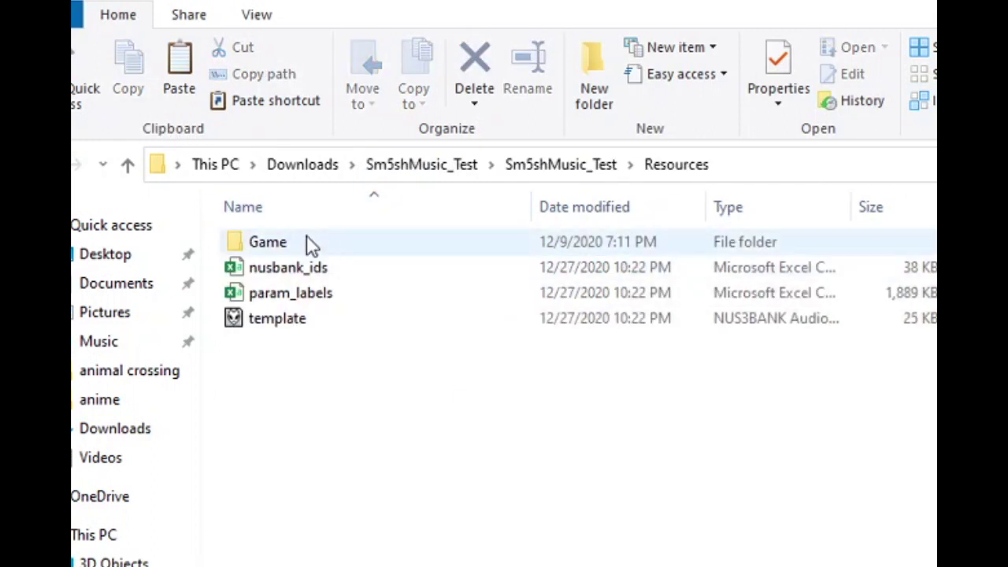
double_click(305, 236)
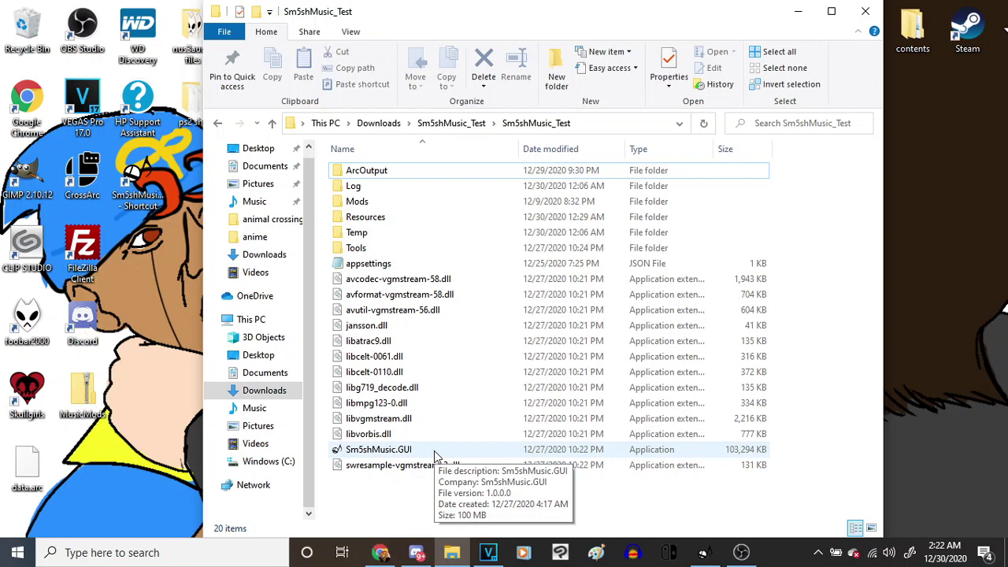
Bring Sm5shMusic forward and keep its Global Settings UI scale at Small
left_click(700, 555)
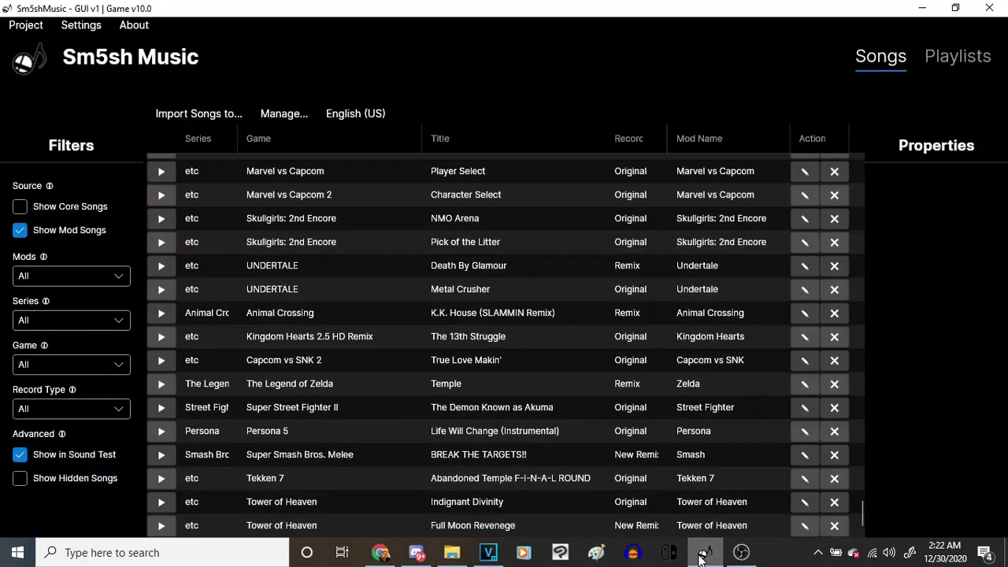
left_click(85, 31)
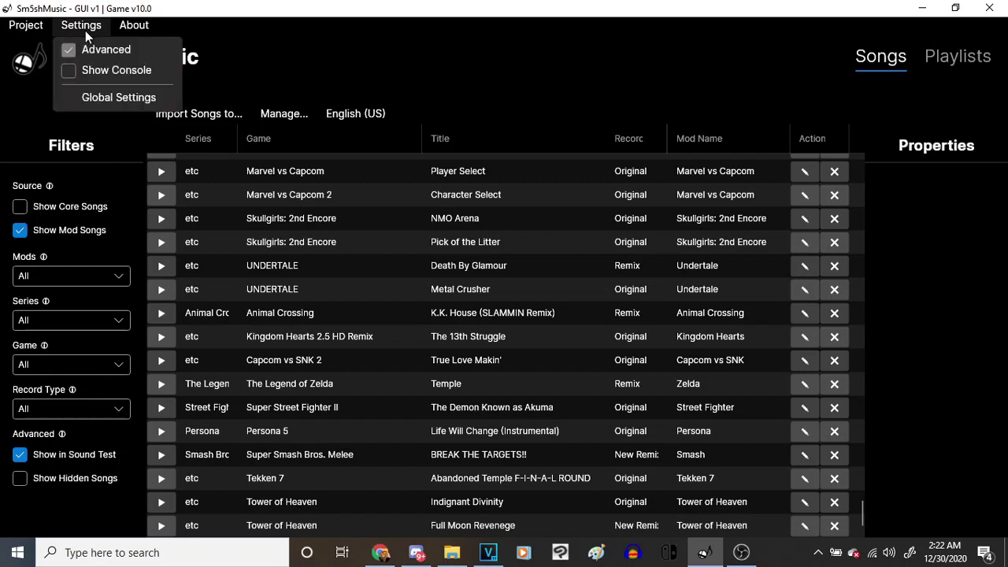
left_click(104, 93)
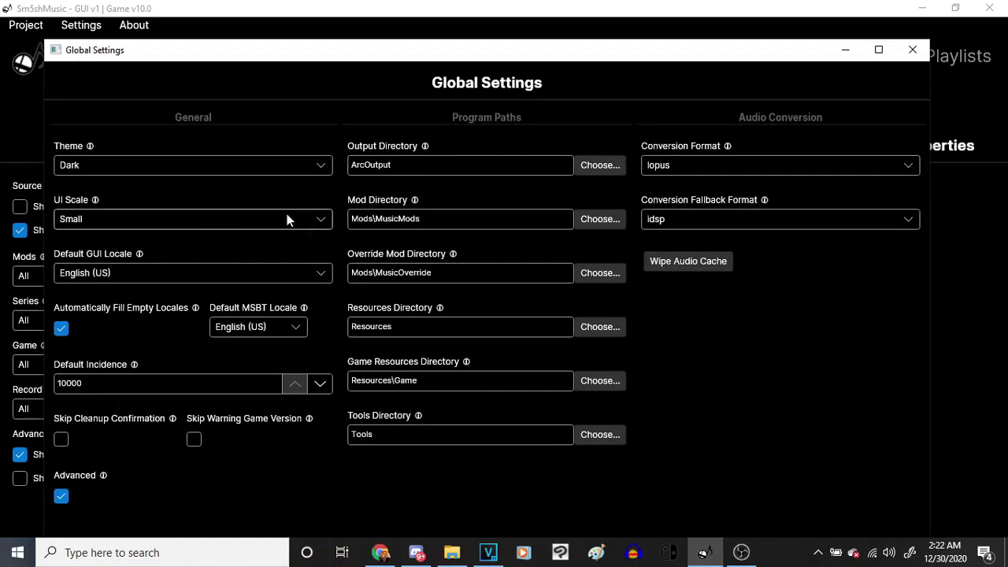
left_click(285, 218)
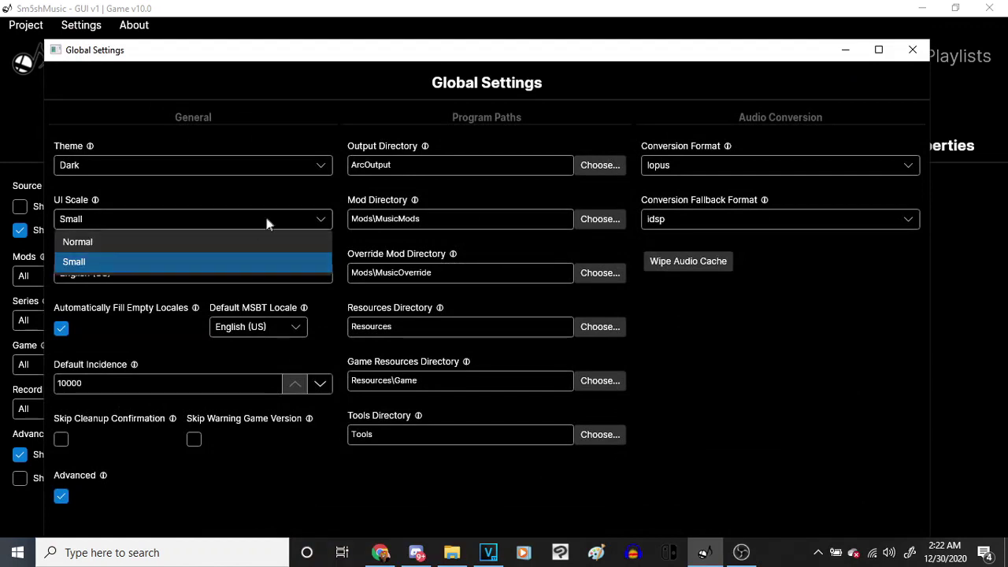
left_click(266, 222)
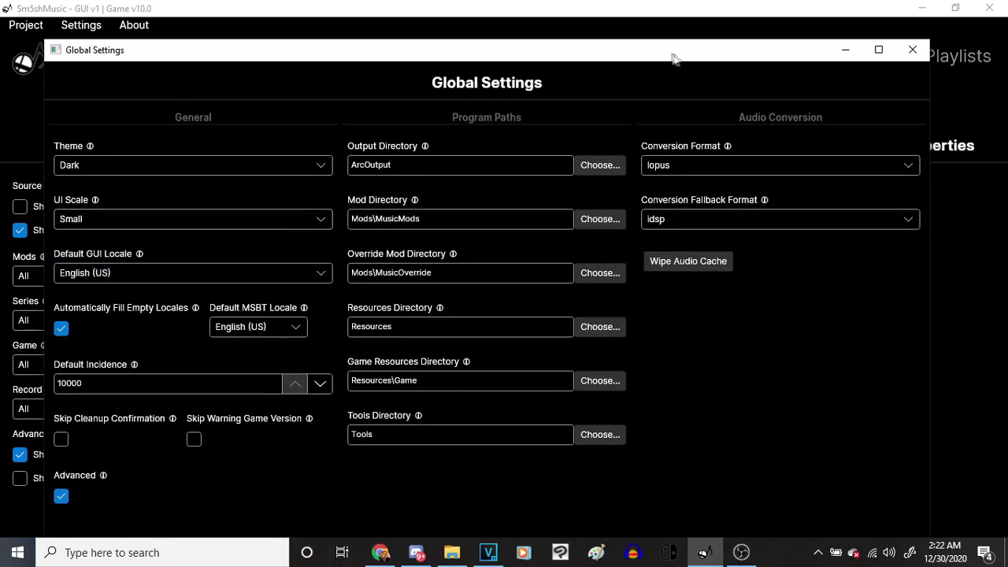
left_click(920, 51)
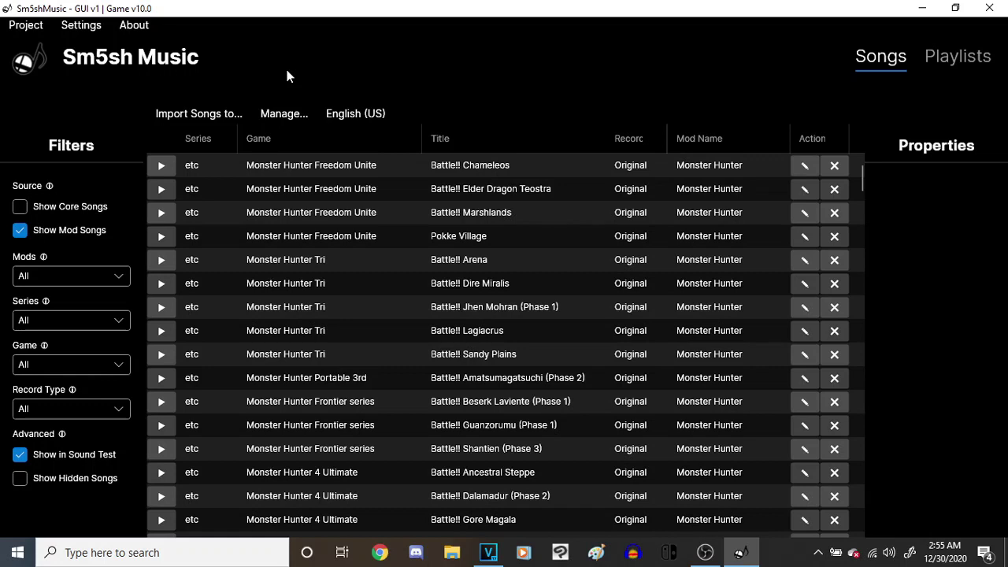
Start a new game entry titled Metallica
left_click(284, 115)
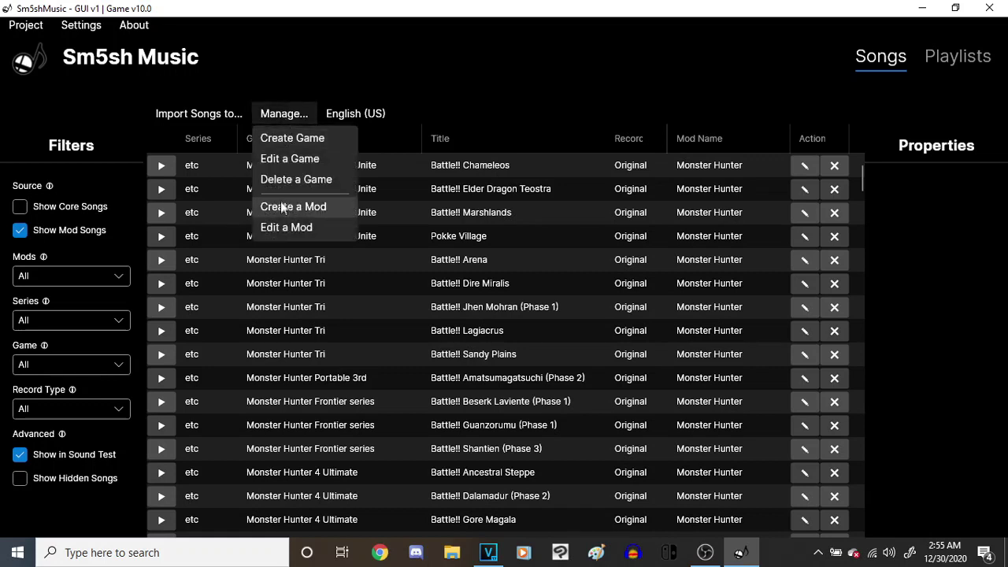
left_click(298, 135)
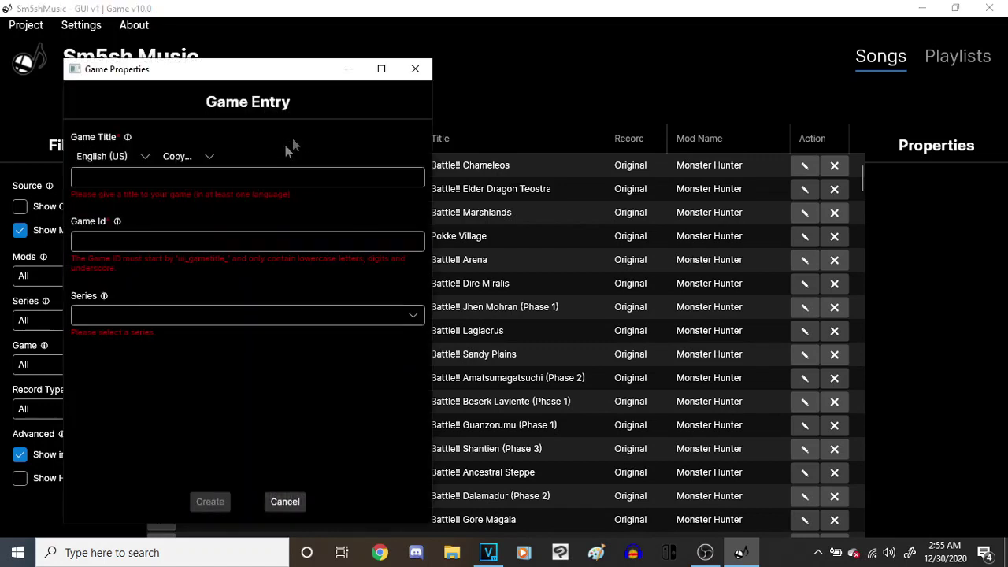
left_click(265, 178)
type("Sekiro")
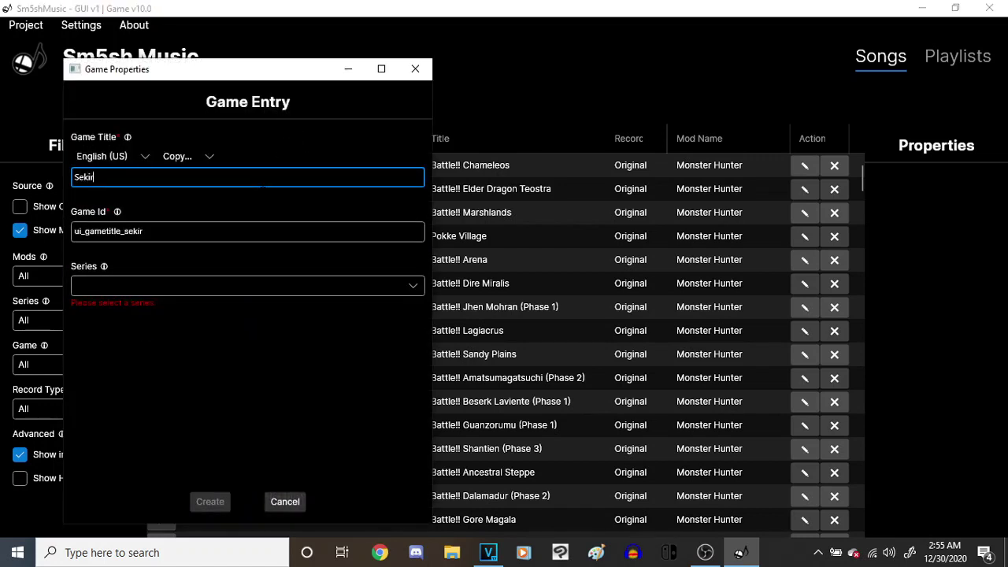
key("BackSpace")
key("BackSpace")
key("BackSpace")
key("BackSpace")
key("BackSpace")
key("BackSpace")
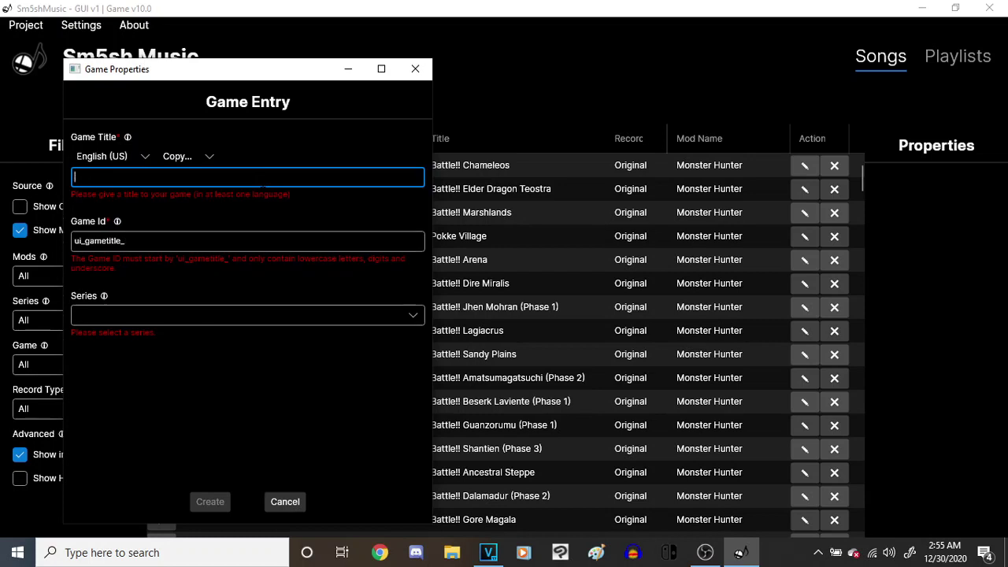
type("s")
key("BackSpace")
type("Metallic")
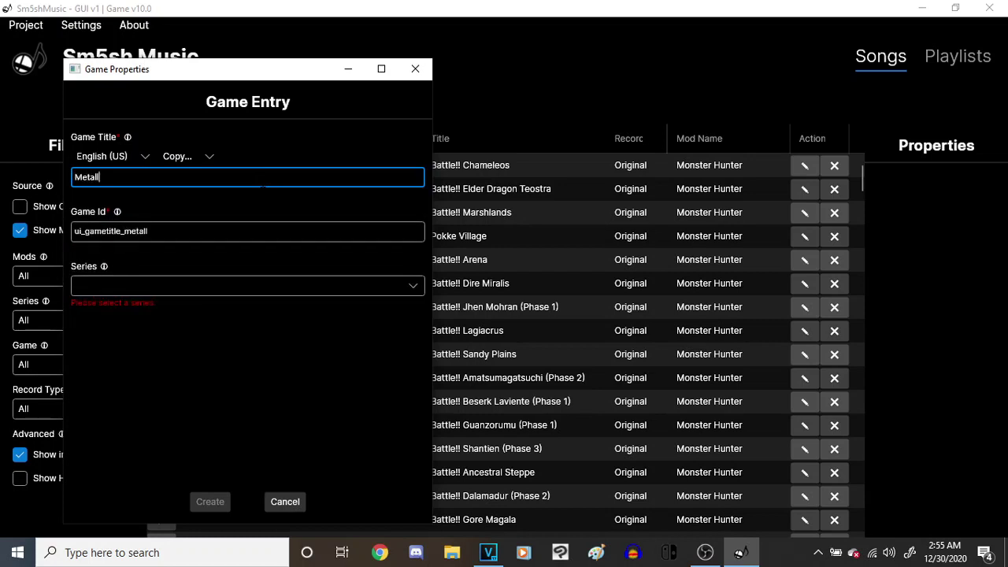
key("BackSpace")
key("BackSpace")
type("ica")
key("BackSpace")
key("BackSpace")
key("BackSpace")
key("BackSpace")
type("lica")
Set the Metallica entry's series to etc, then close the form without keeping it
left_click(190, 289)
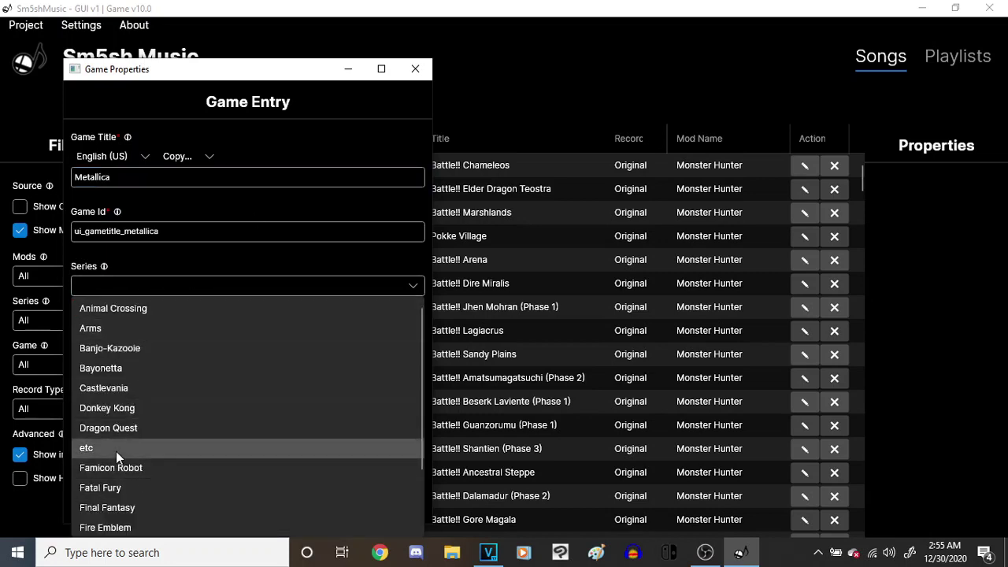
left_click(116, 449)
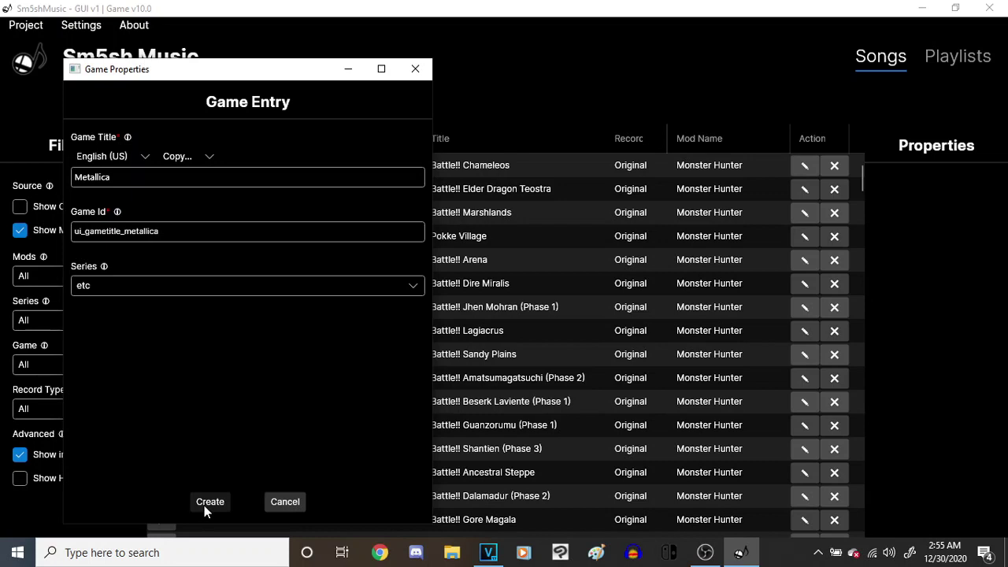
left_click(285, 502)
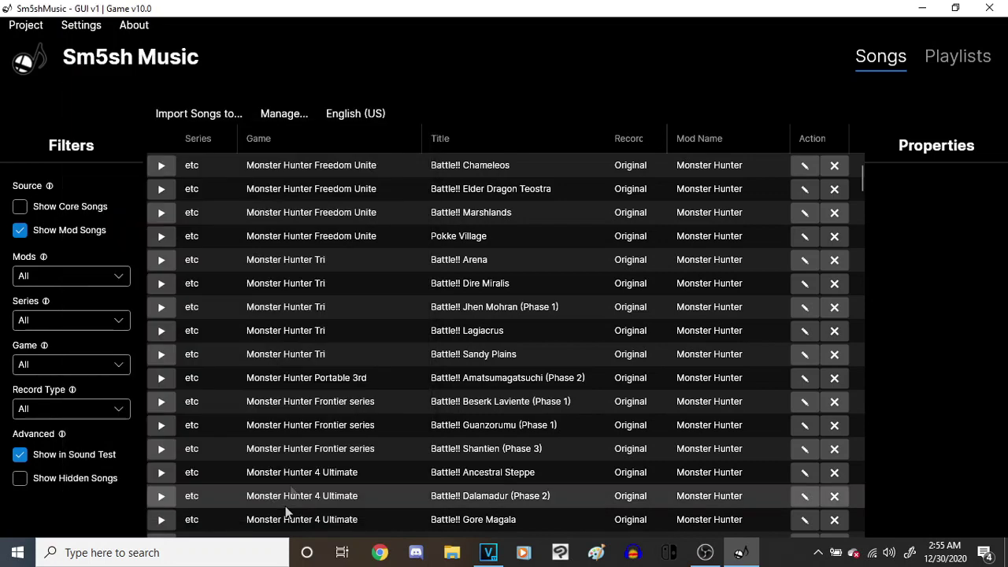
left_click(287, 115)
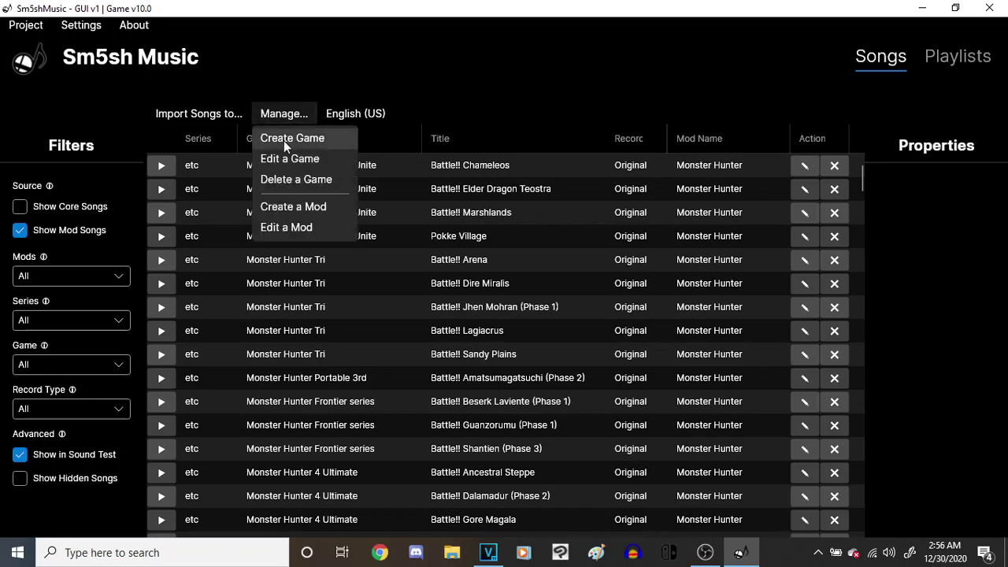
left_click(283, 138)
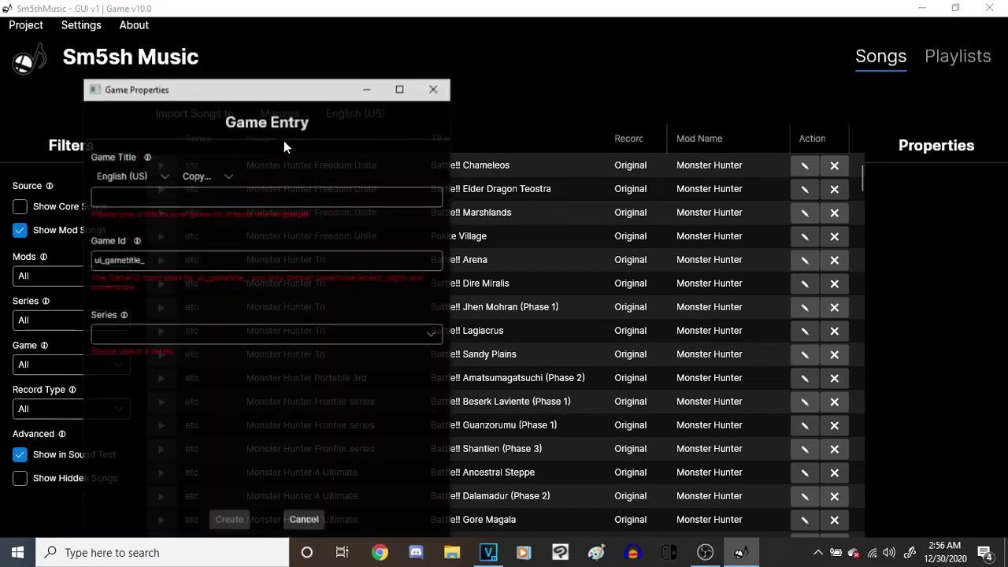
type("P")
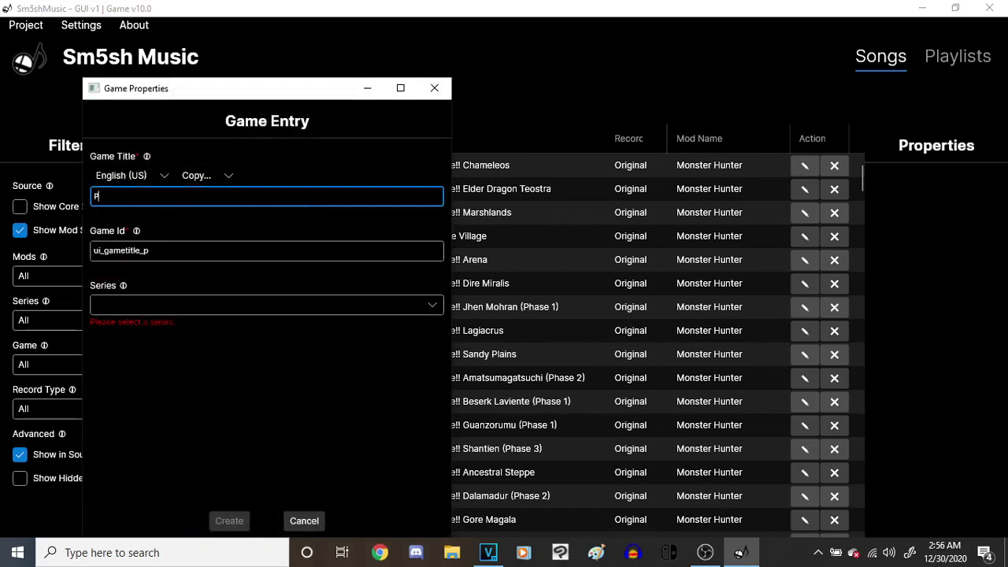
type("okemon Colosseum")
left_click(191, 319)
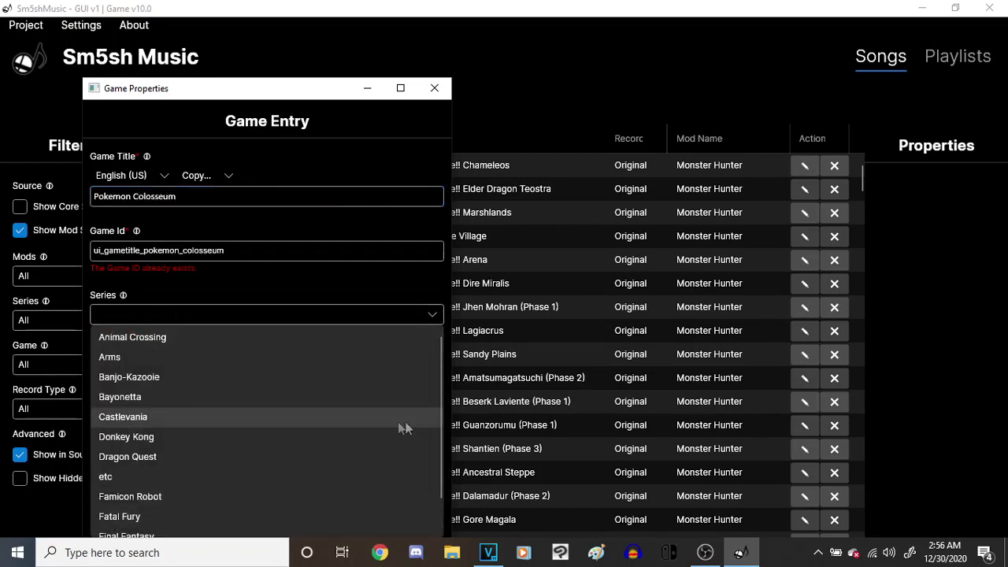
left_click_drag(442, 413, 426, 505)
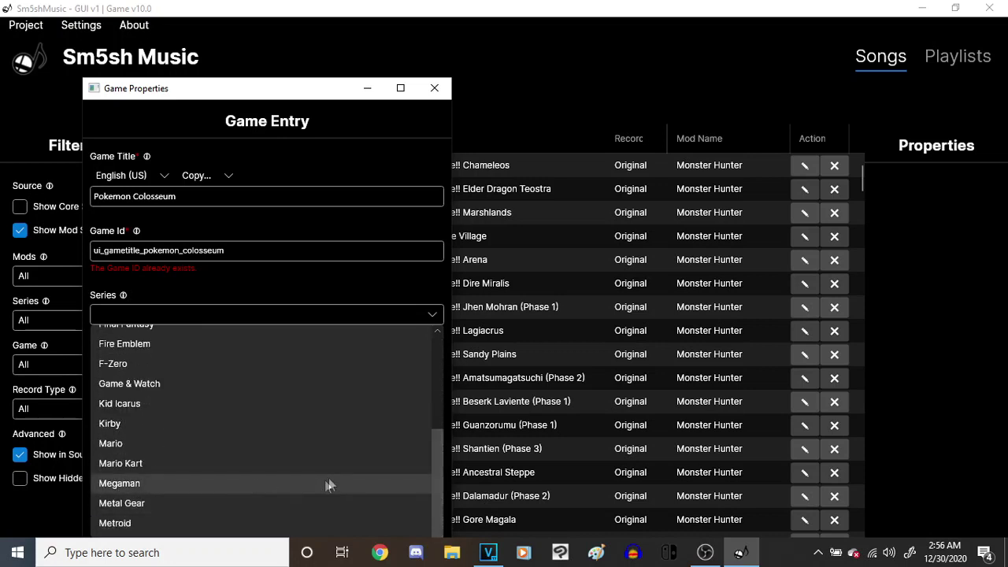
scroll(435, 477, "down", 3)
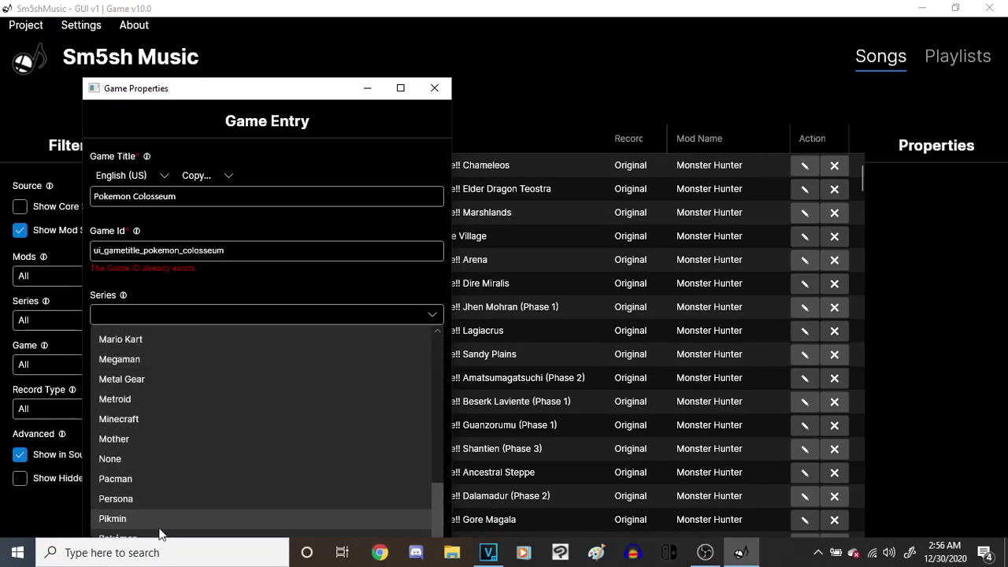
left_click(157, 519)
left_click(434, 88)
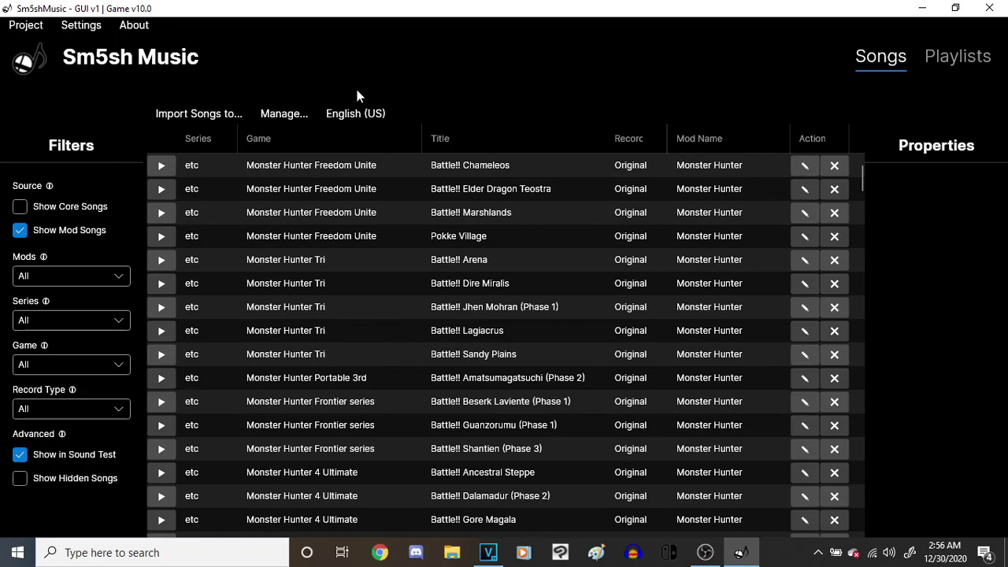
Begin a new mod named Donkey Kong, enlarge the form, then cancel it
left_click(275, 118)
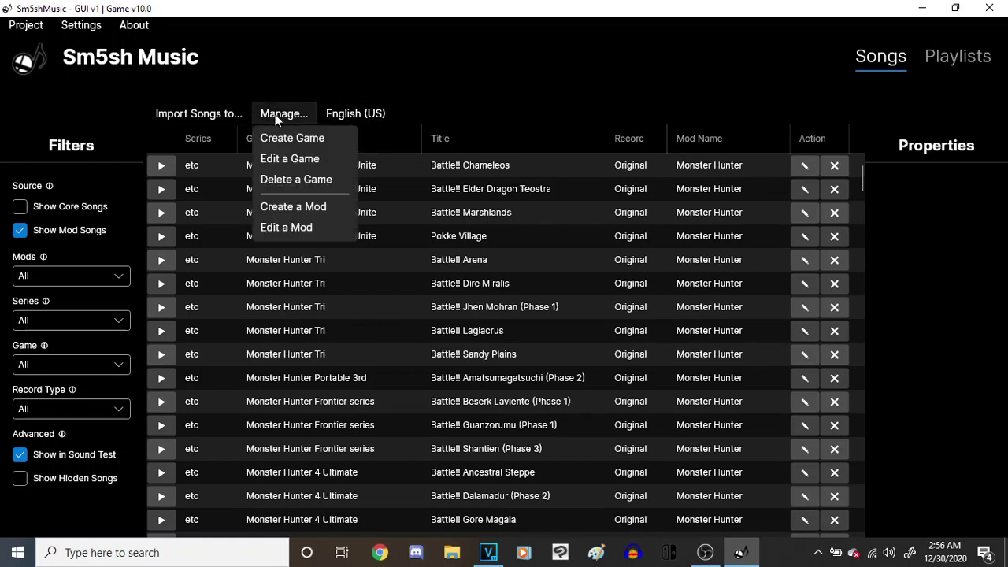
left_click(281, 206)
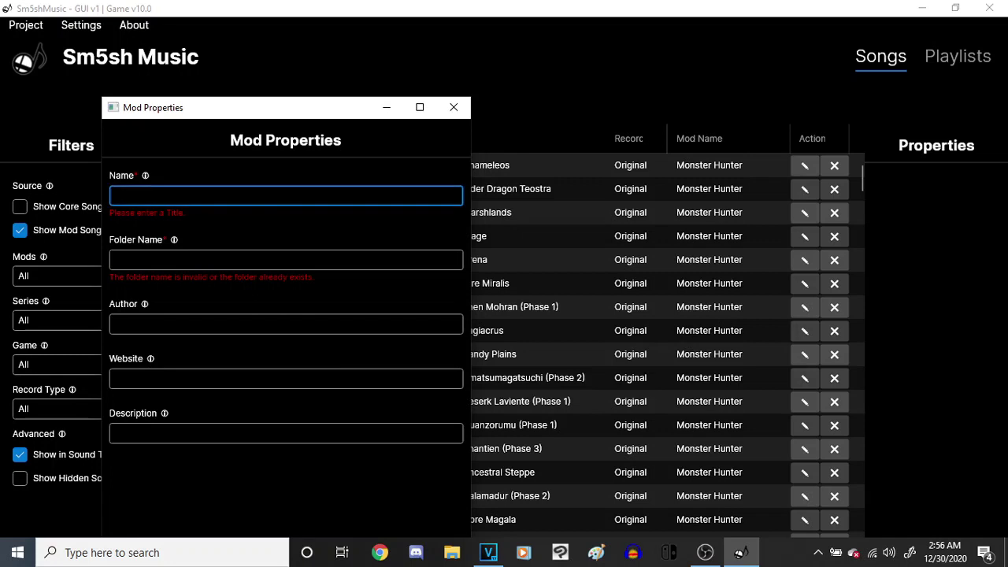
type("Donkey ")
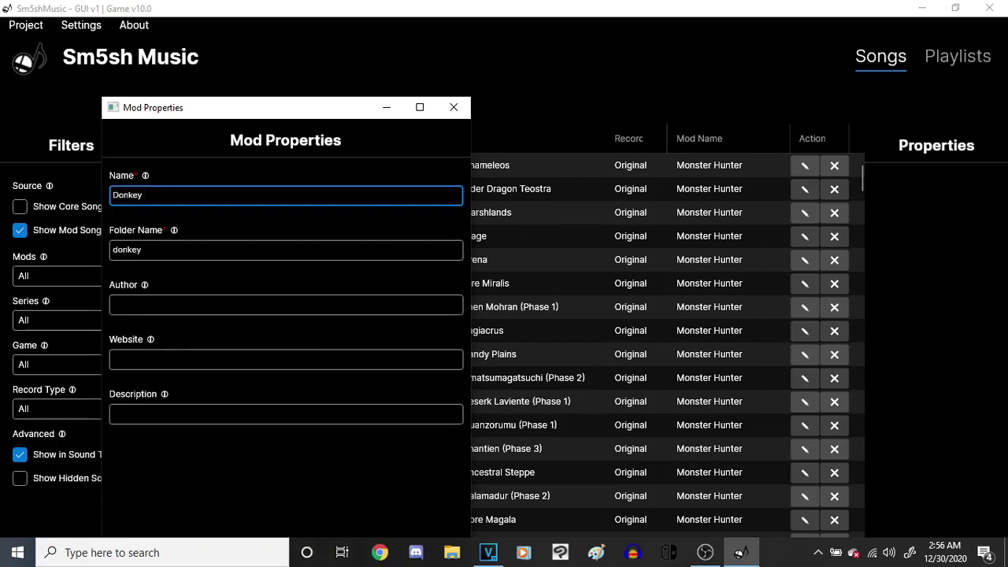
type("Kong")
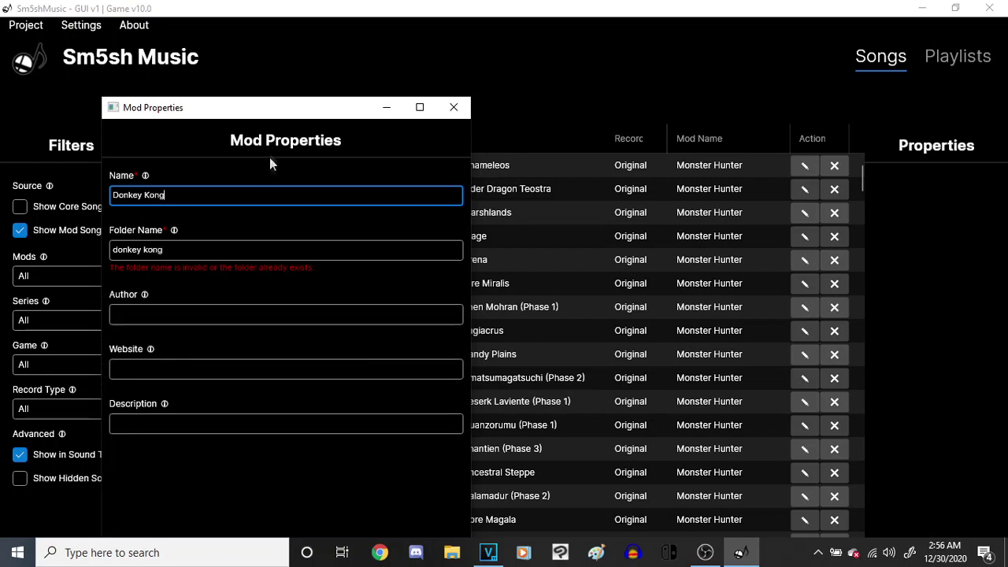
double_click(253, 111)
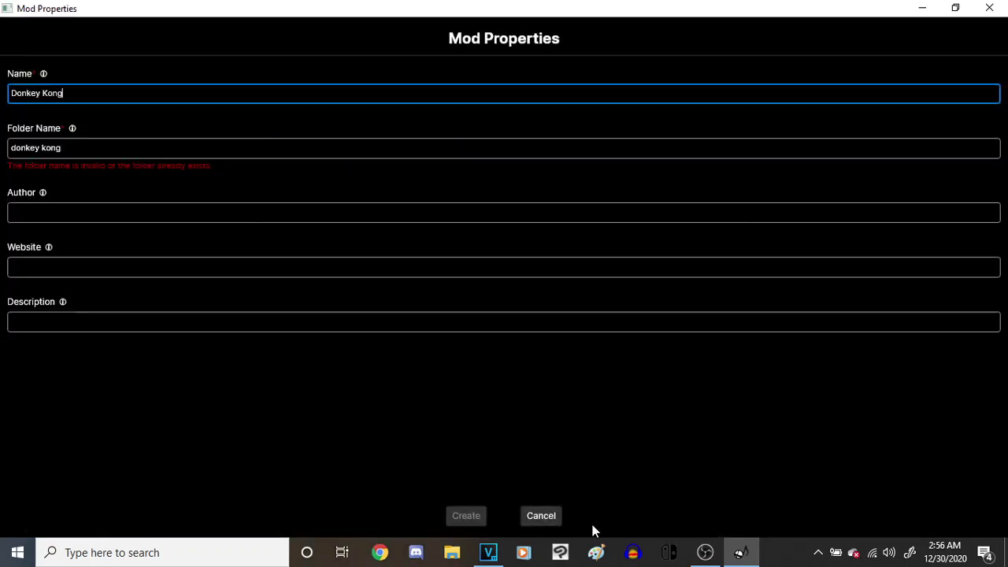
left_click(540, 521)
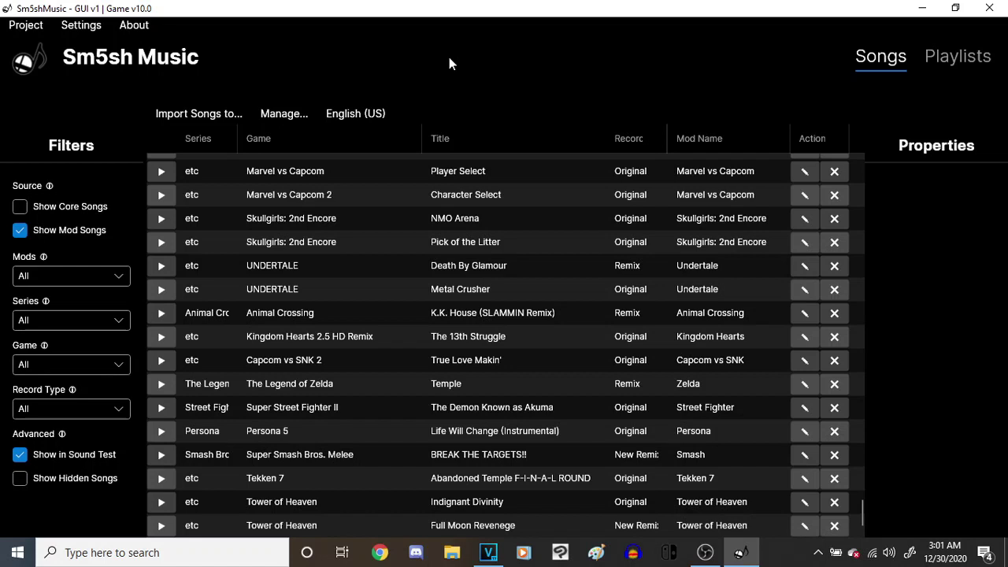
Import Donkey_Kong_Country_theme from Desktop\nus3audio files into the Donkey Kong mod
left_click(219, 115)
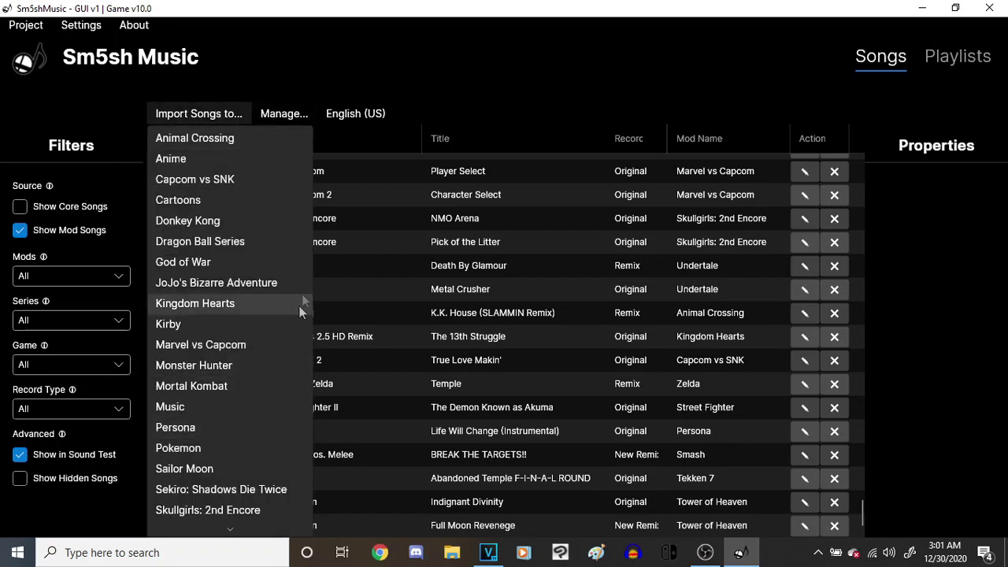
left_click(184, 223)
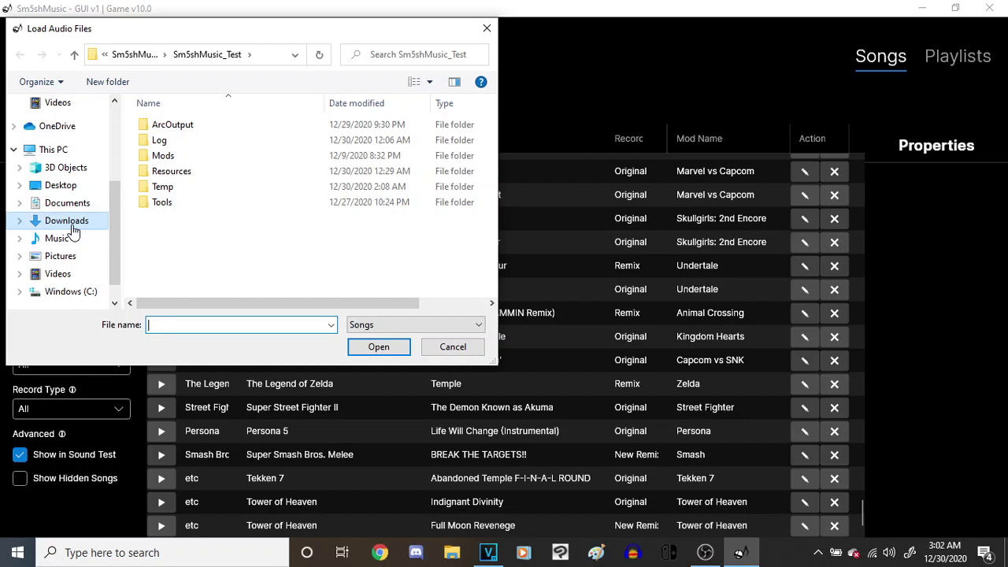
left_click(69, 191)
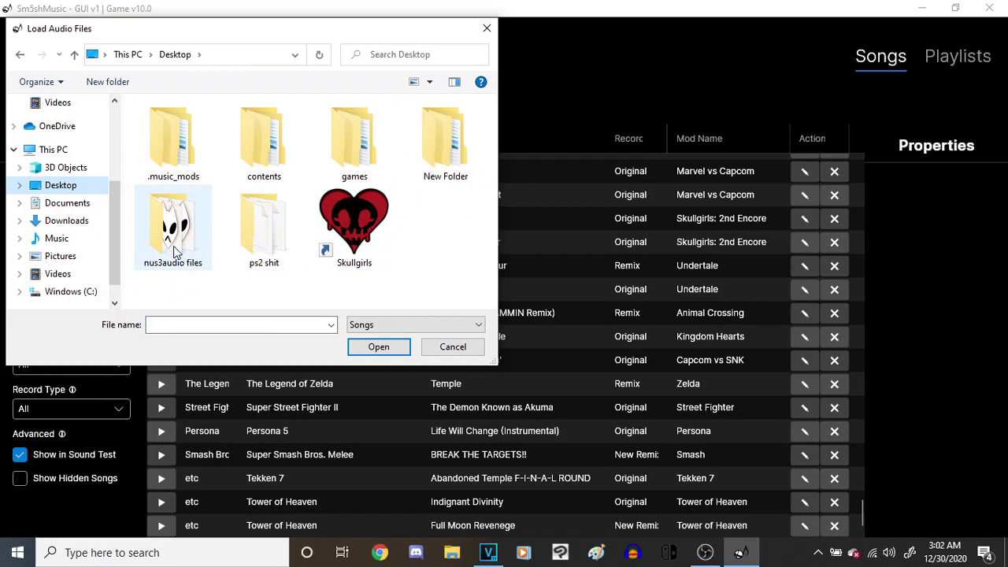
double_click(177, 240)
double_click(171, 147)
Replace the suggested tone ID with dk01_dkc_main_theme and create the song
key("ctrl+a")
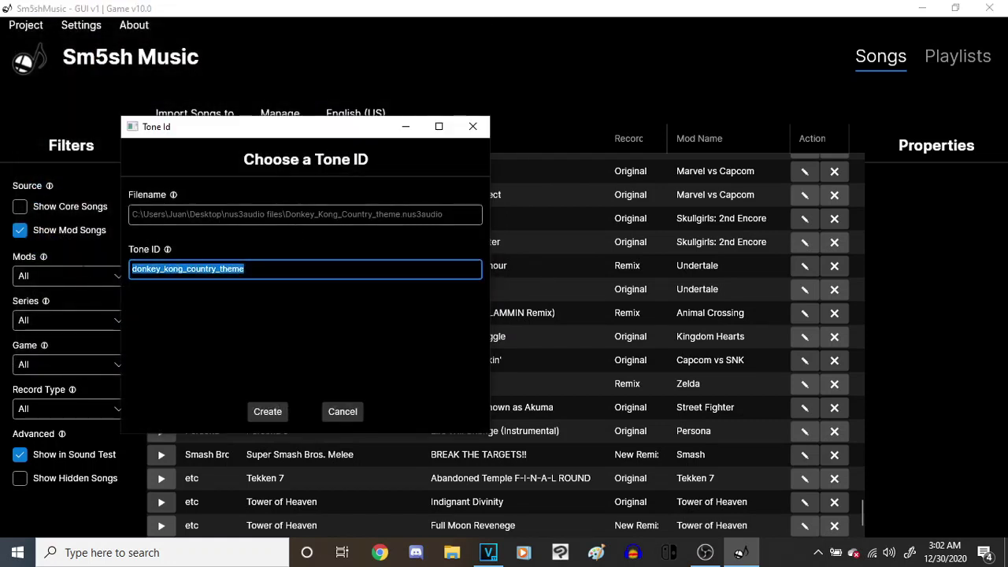
type("dk01_")
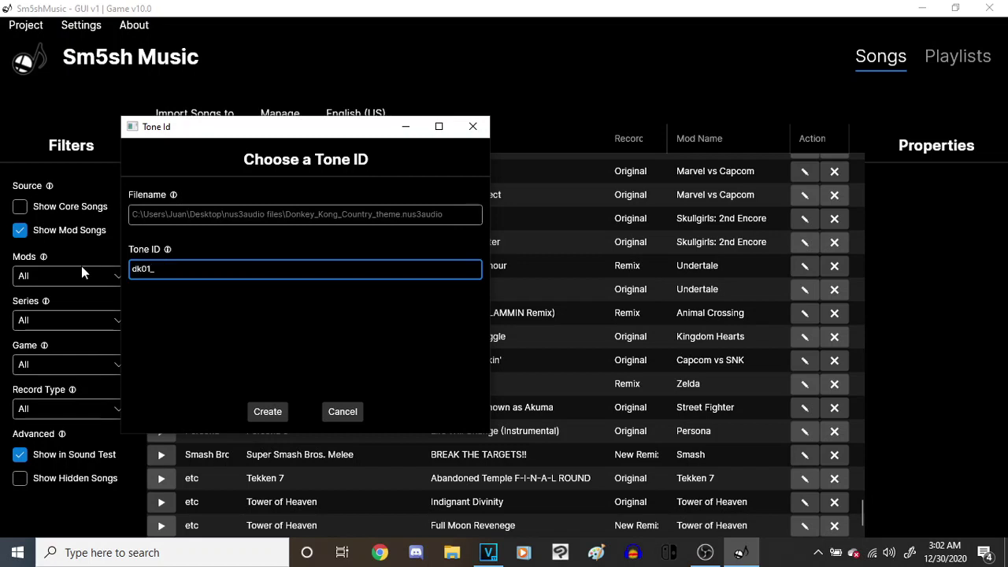
type("dkc_main_theme")
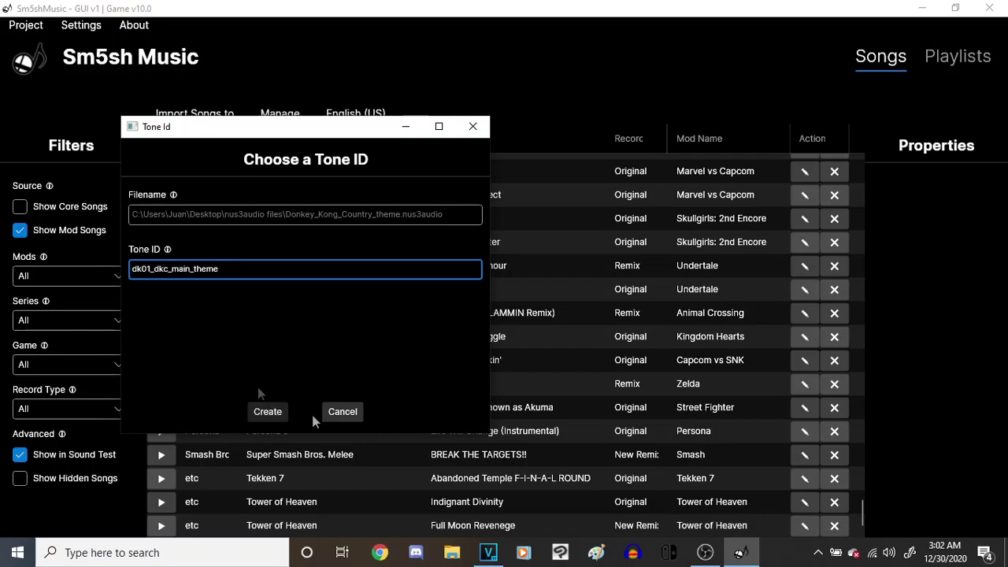
left_click(258, 416)
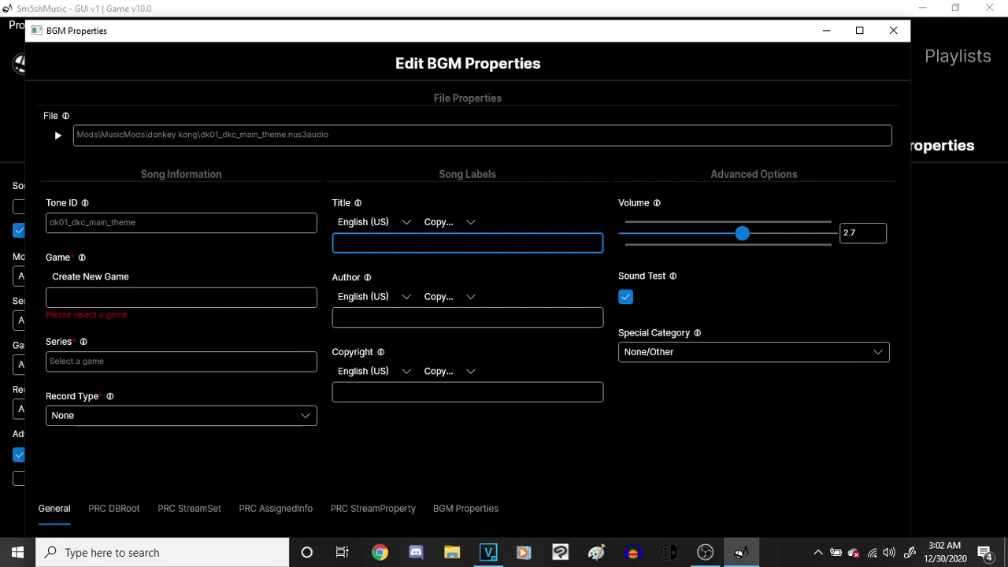
Save the song as Original, titled Donkey Kong Country Main Theme, from game Donkey Kong Country
left_click(189, 416)
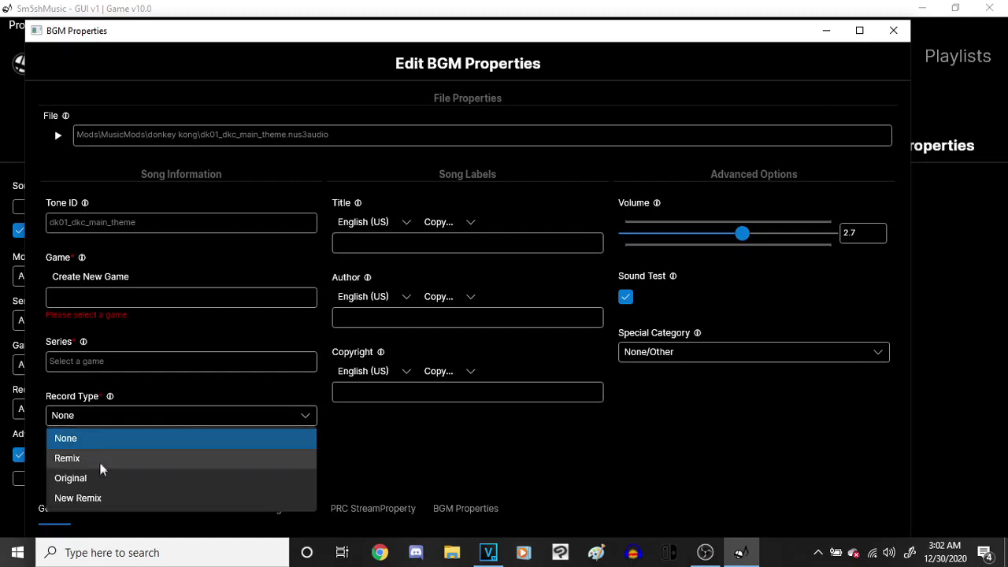
left_click(102, 478)
left_click(352, 244)
type("Donkey Ko")
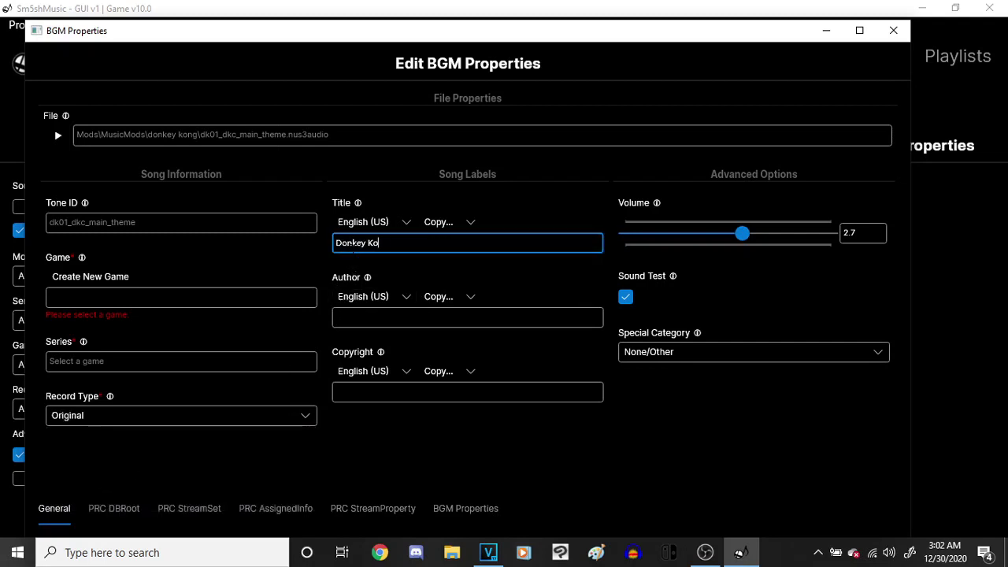
type("ng Country Main Theme")
left_click(149, 296)
type("Donke")
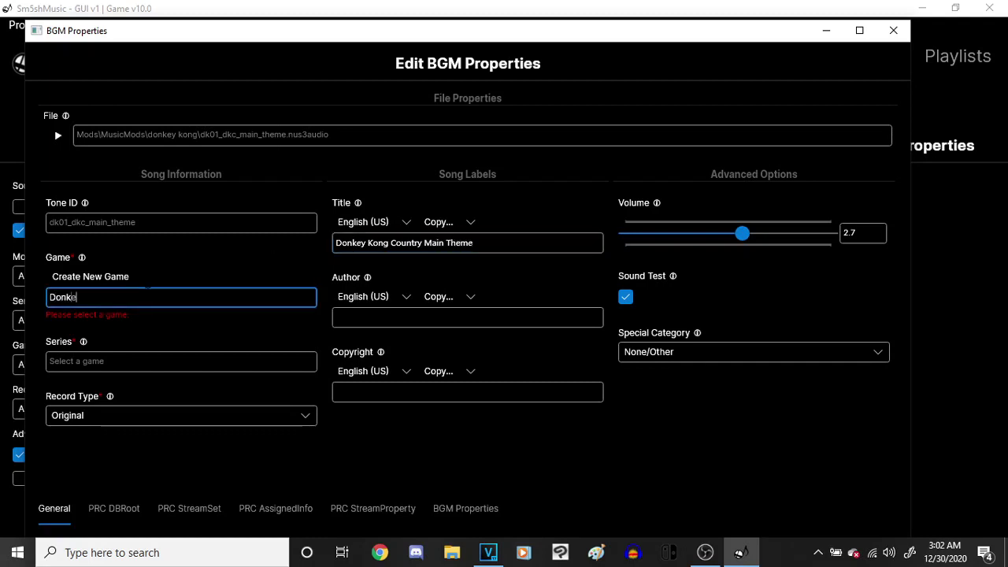
type("y Kong")
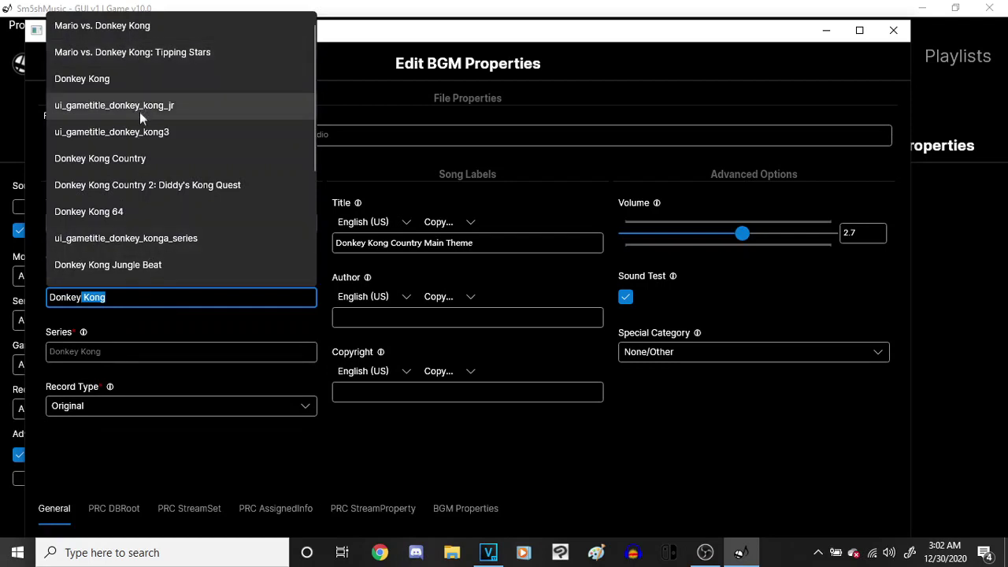
left_click(140, 158)
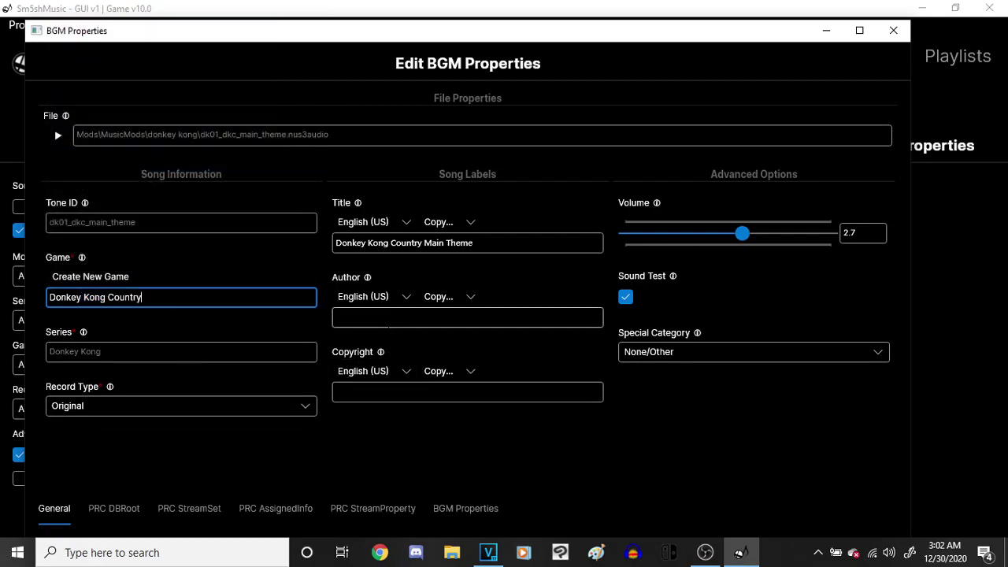
double_click(449, 32)
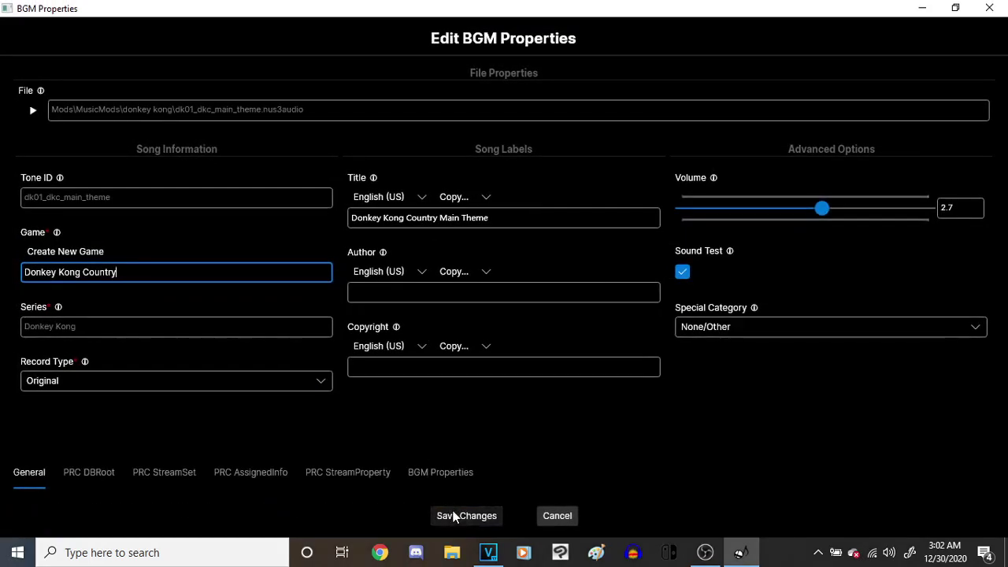
left_click(455, 515)
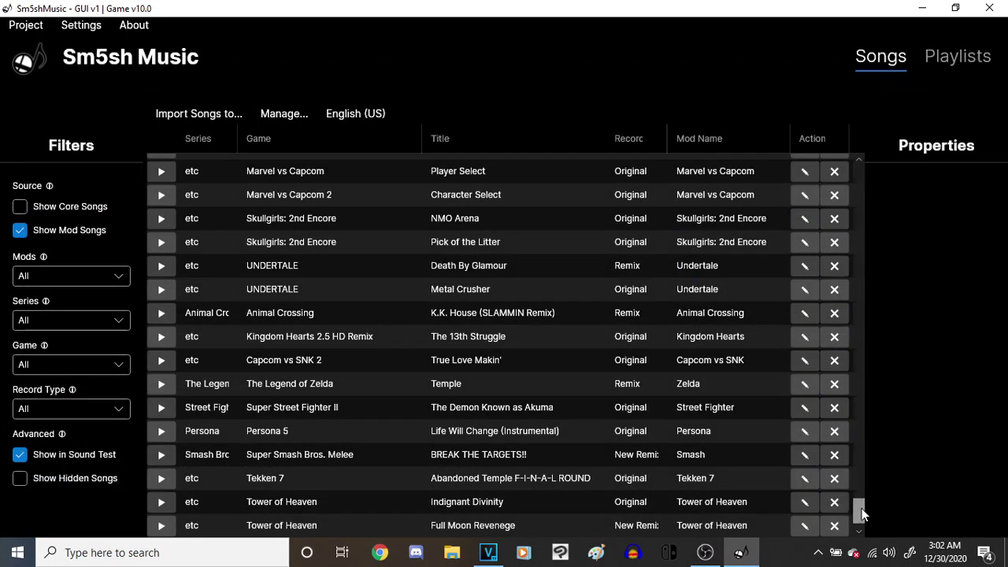
Import Sekiro_Isshin_Ashina_Phase_1 into the Sekiro: Shadows Die Twice mod
left_click(860, 532)
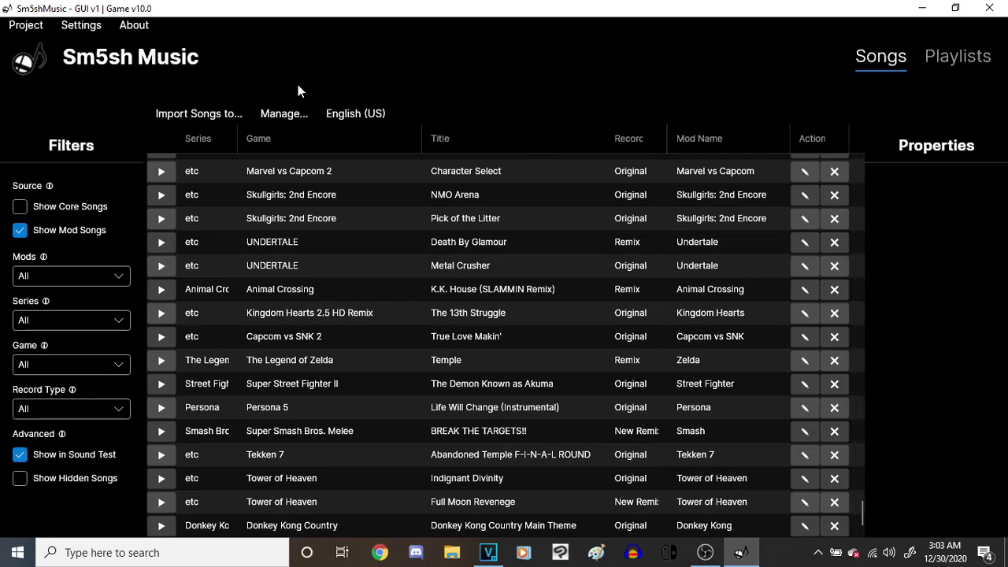
left_click(211, 115)
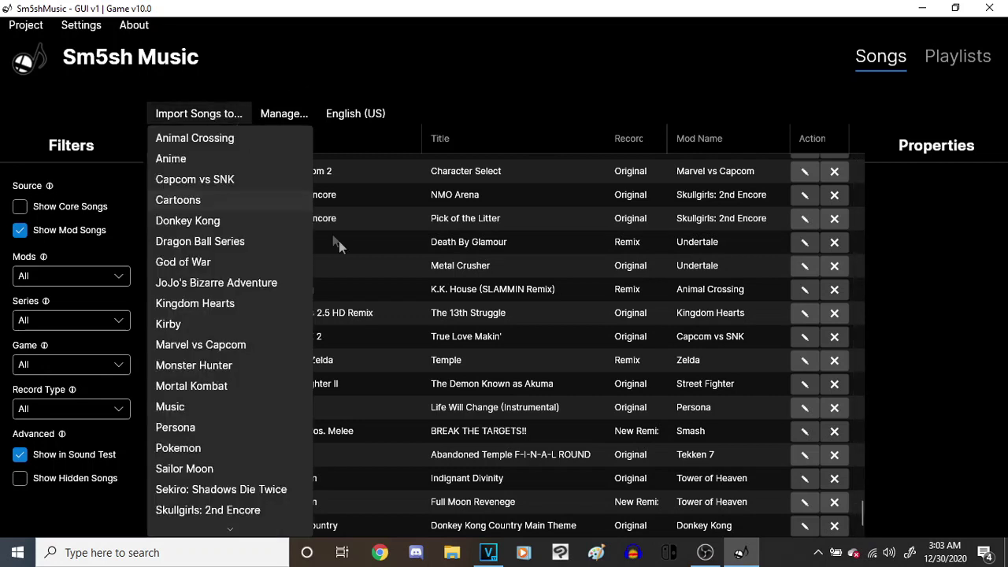
scroll(241, 512, "down", 1)
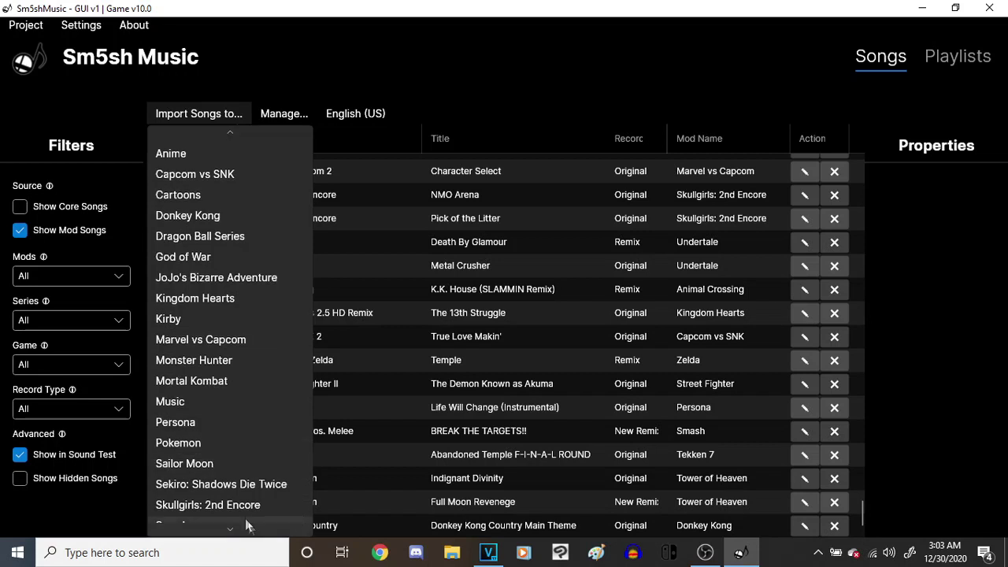
left_click(230, 485)
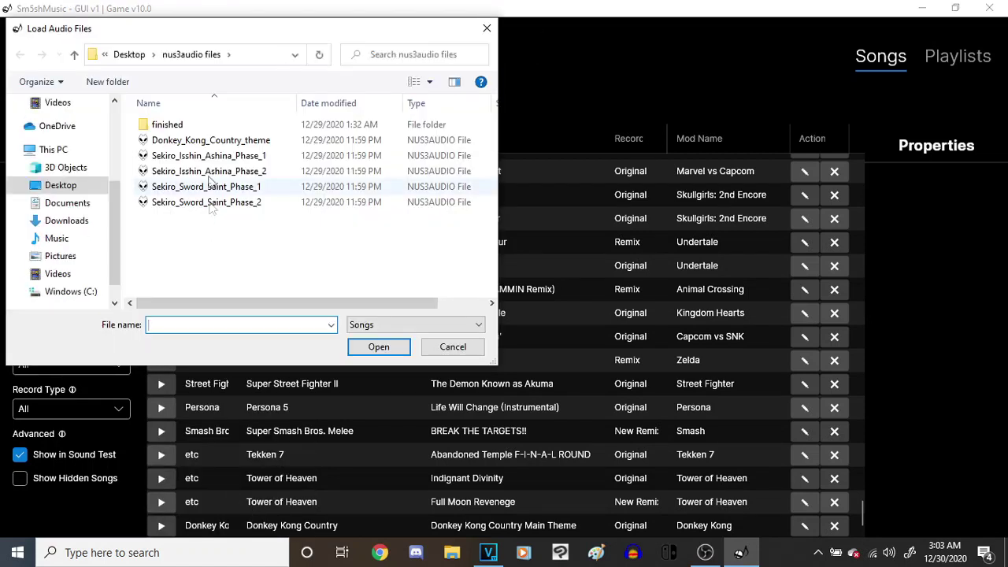
double_click(205, 155)
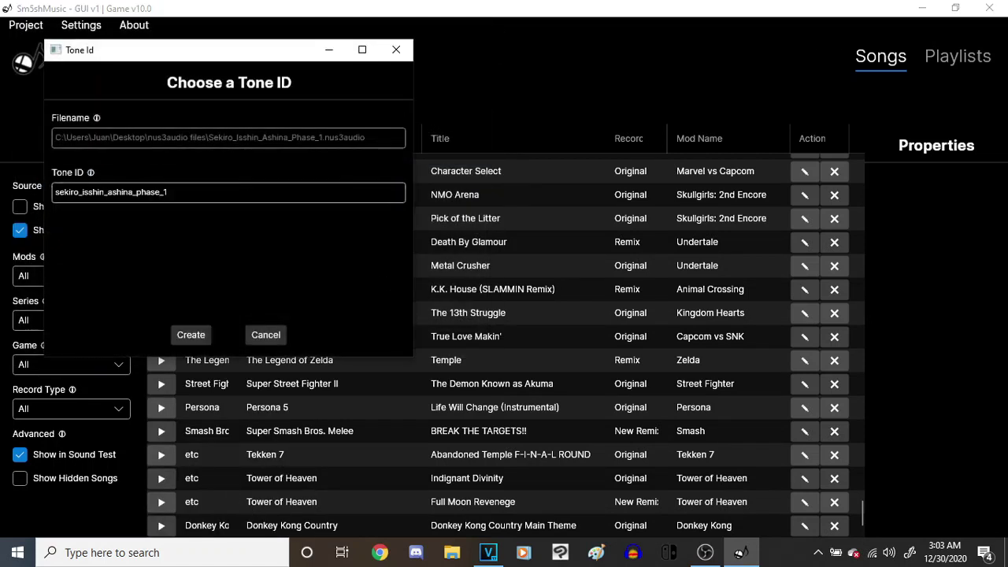
Give the song tone ID ssd06_ac_isshin_ashina and create it
key("ctrl+a")
key("BackSpace")
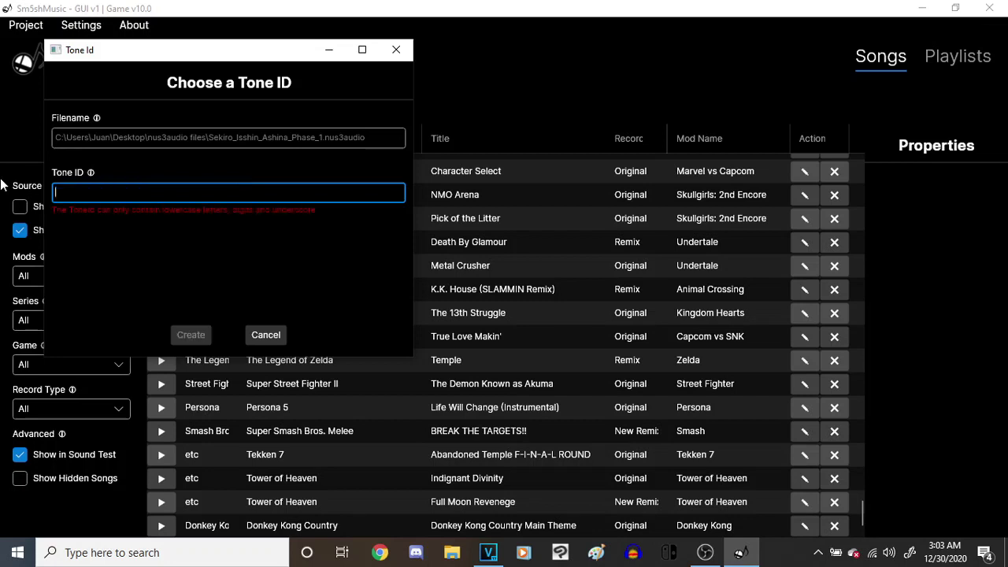
type("ssd06_ac_")
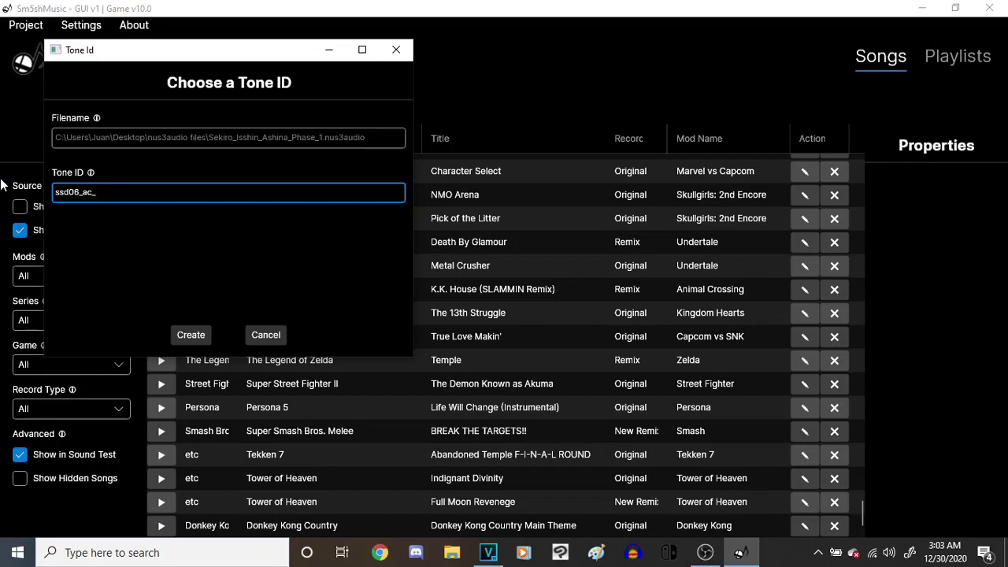
type("isshin_ashina")
key("BackSpace")
key("BackSpace")
key("BackSpace")
key("BackSpace")
key("BackSpace")
key("BackSpace")
type("ashina")
left_click(191, 335)
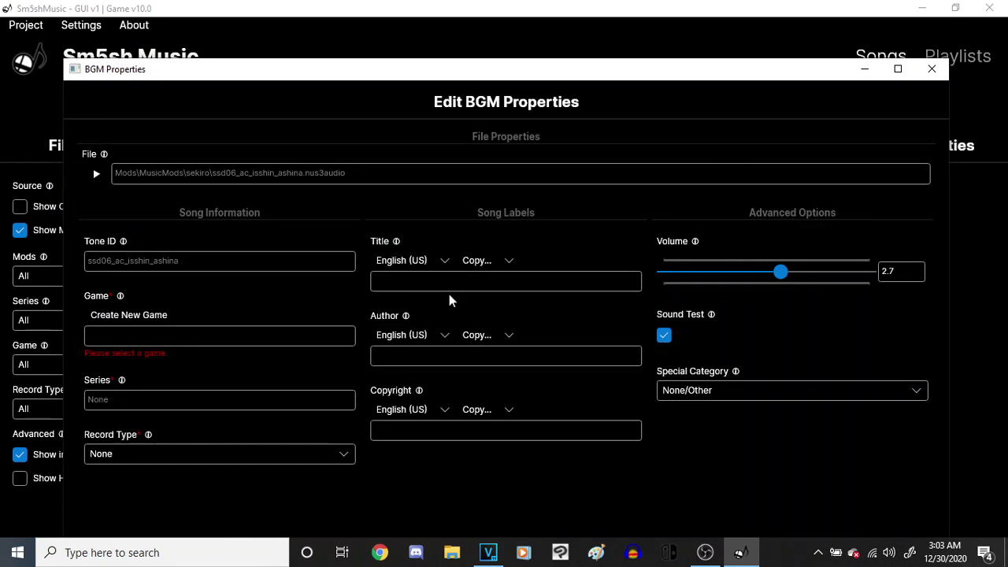
Enter title 'Isshin Ashina', the composer credit, and game Sekiro: Shadows Die Twice
left_click(450, 282)
type("Isshin Ashina")
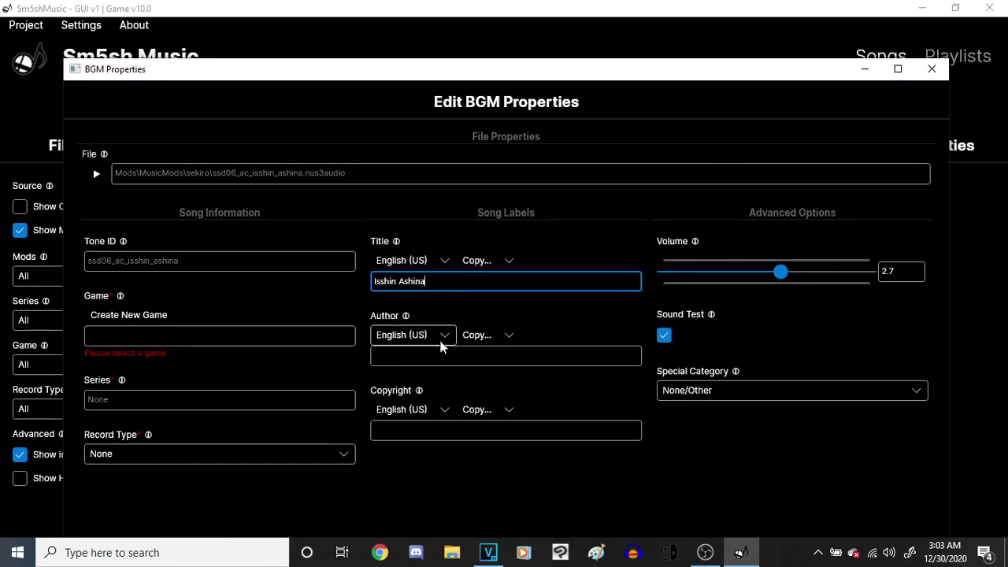
left_click(445, 355)
type("Yuka Kitamura")
left_click(244, 337)
type("Sekiro:")
key("Return")
Set the record type to Original and save the song's properties
left_click(175, 447)
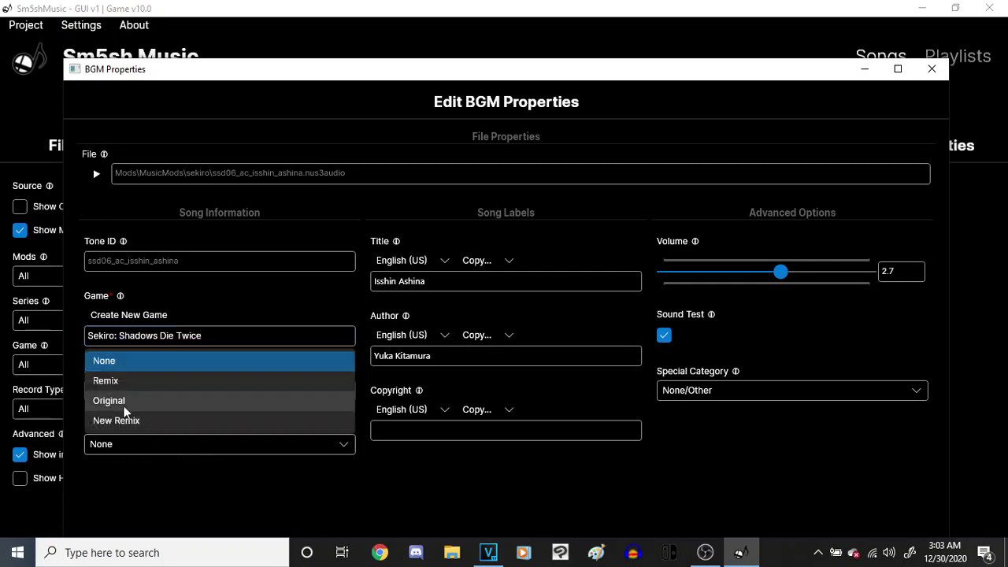
left_click(149, 399)
double_click(496, 74)
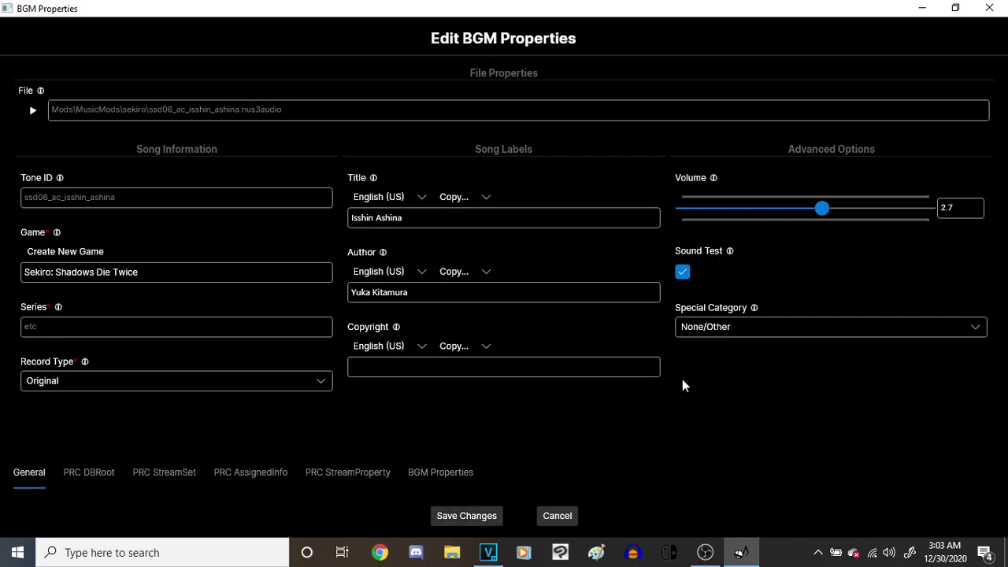
left_click(455, 518)
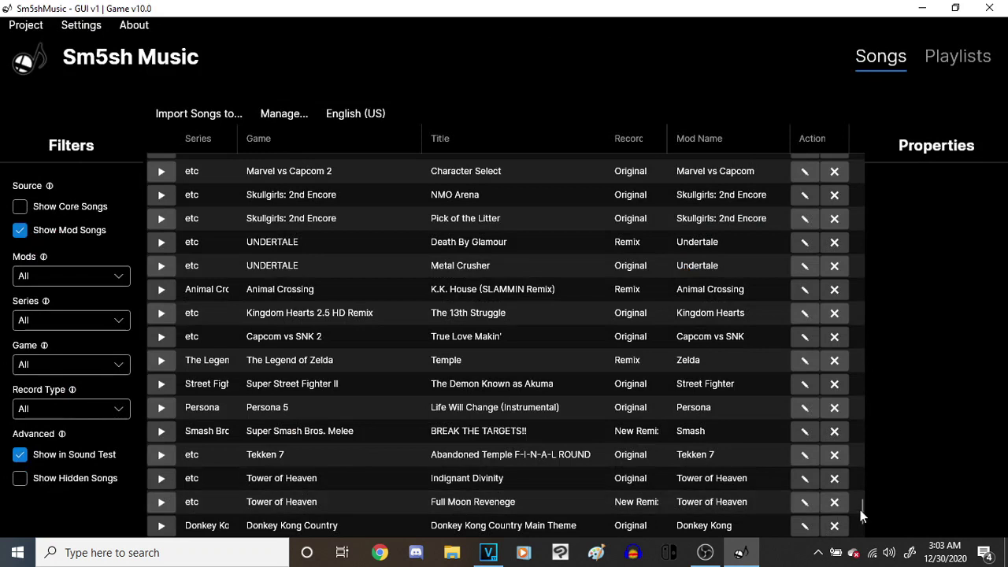
scroll(858, 509, "down", 1)
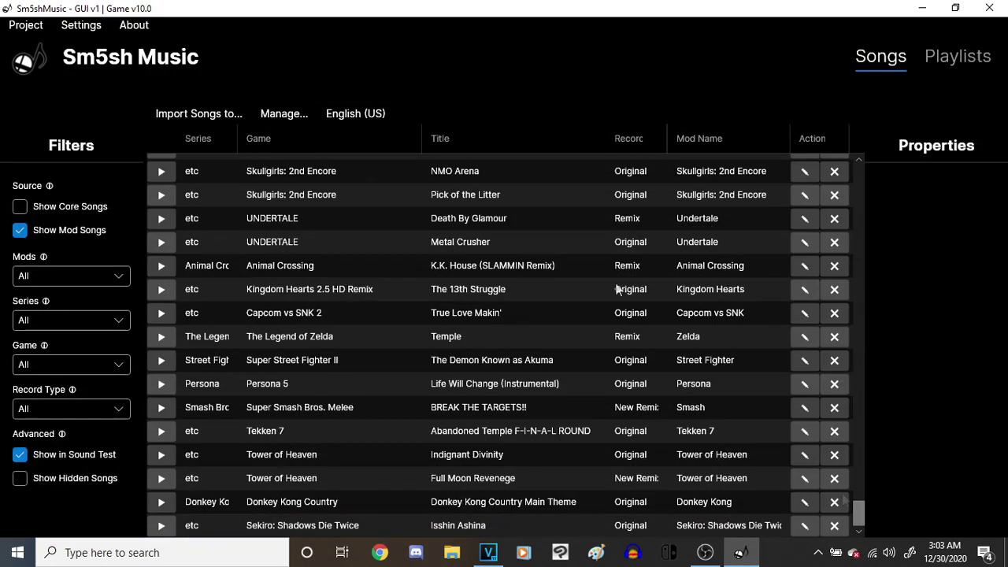
Import the Sekiro_Isshin_Ashina_Phase_2 audio file into the Sekiro: Shadows Die Twice series
left_click(197, 113)
left_click(225, 483)
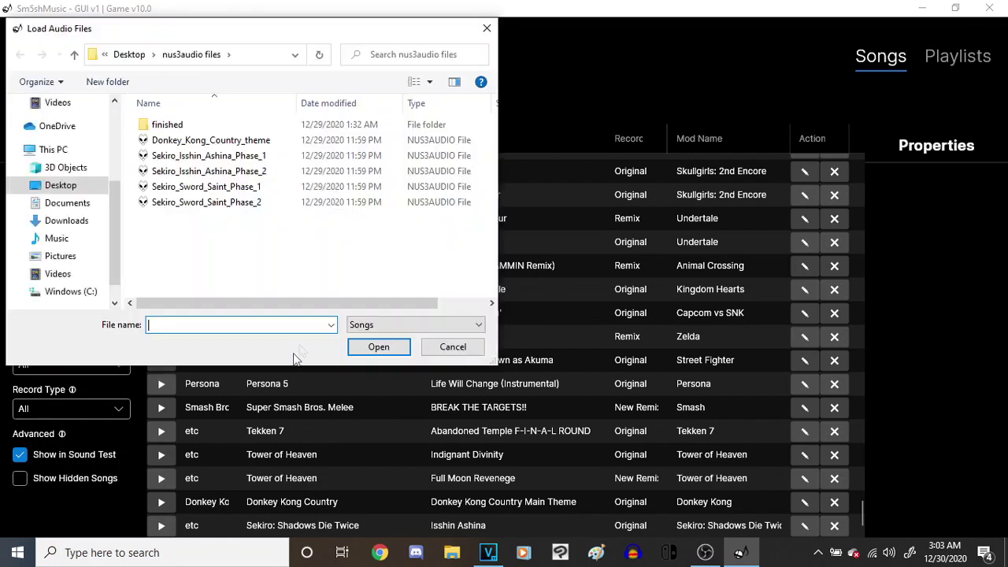
double_click(220, 172)
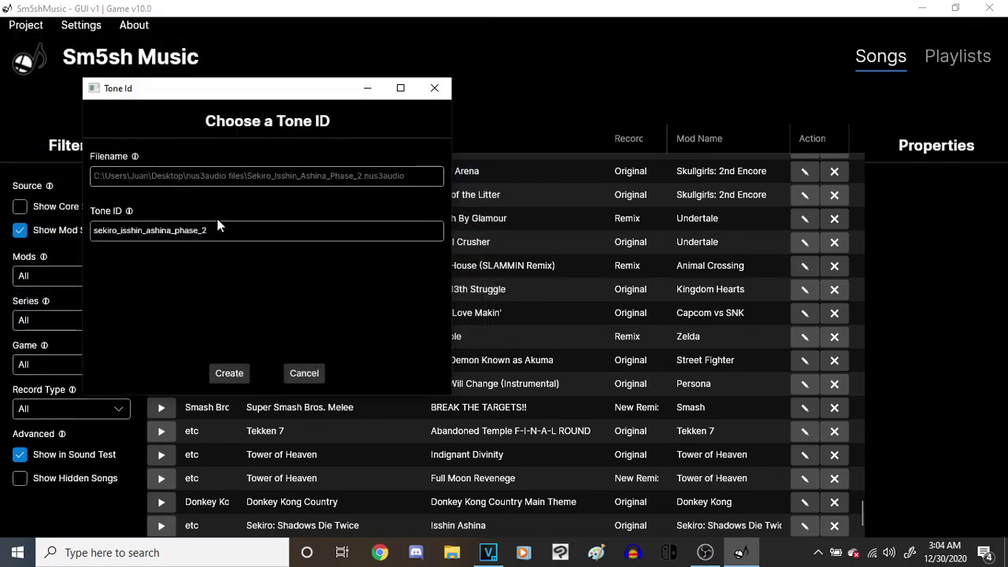
Change the tone ID to ssd06_ac_isshin_ashina_pinch and create the song
left_click_drag(221, 229, 182, 229)
type("inch")
left_click_drag(118, 229, 37, 231)
type("sdd06")
key("BackSpace")
key("BackSpace")
key("BackSpace")
key("BackSpace")
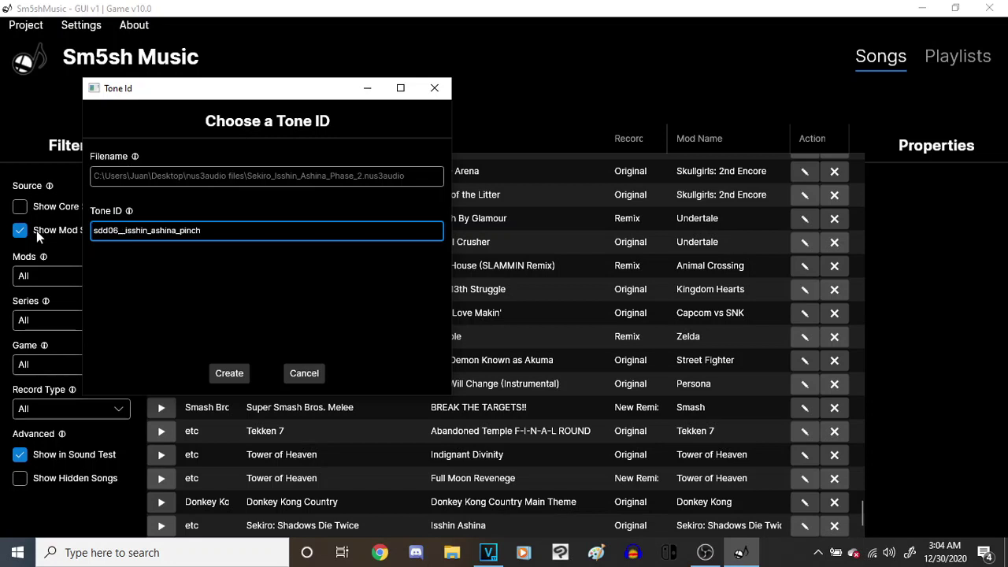
type("sd")
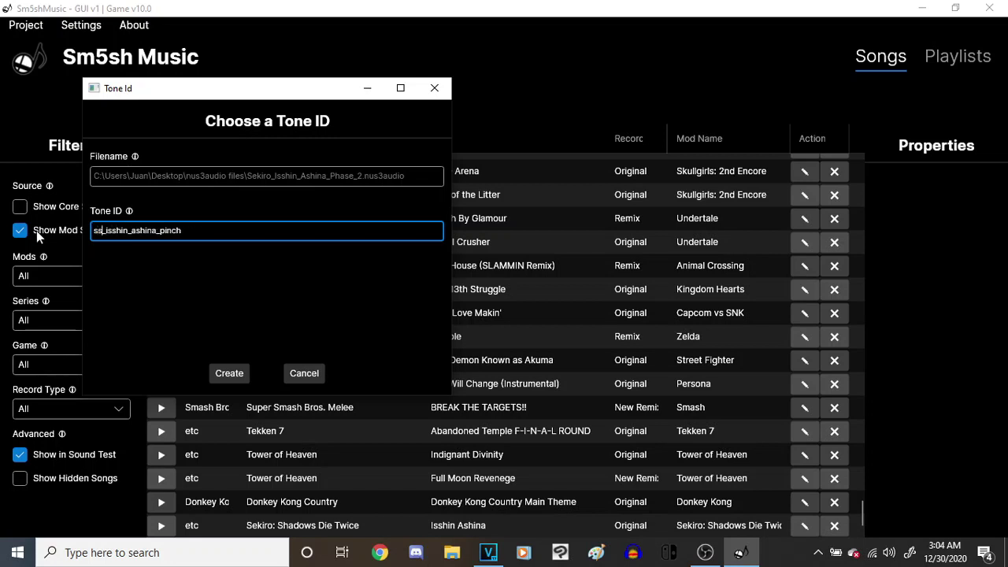
type("06_a")
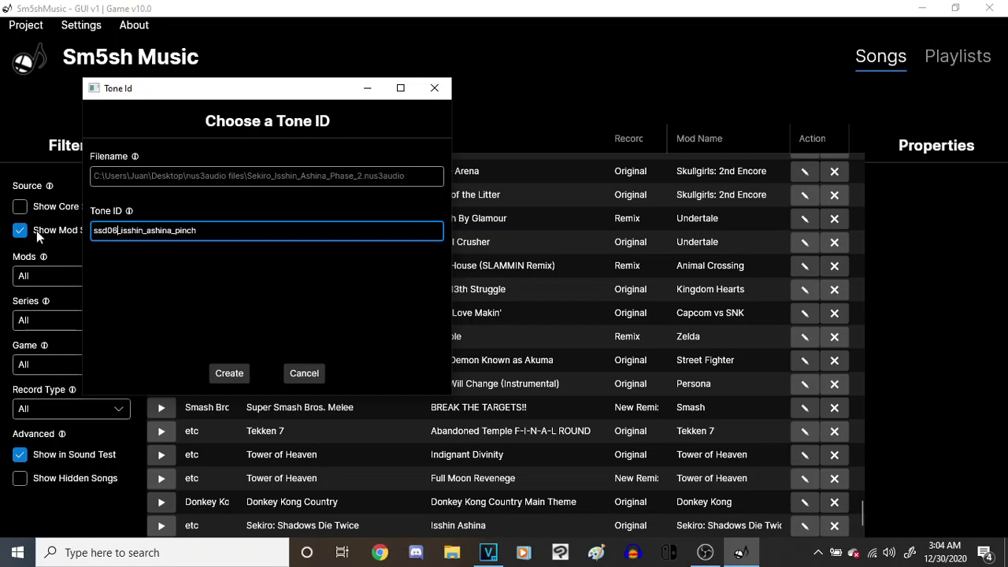
type("c")
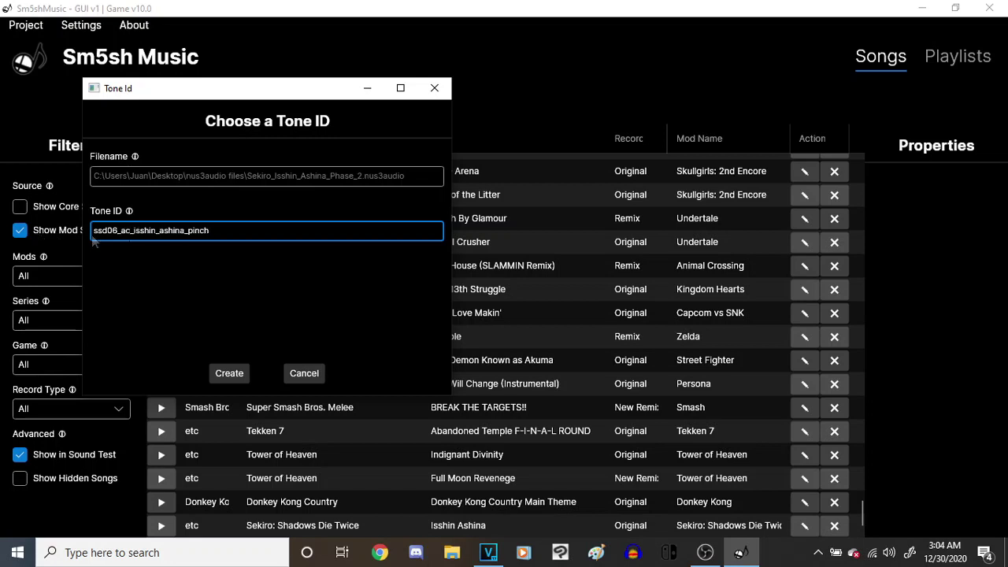
left_click_drag(209, 230, 189, 230)
left_click(189, 230)
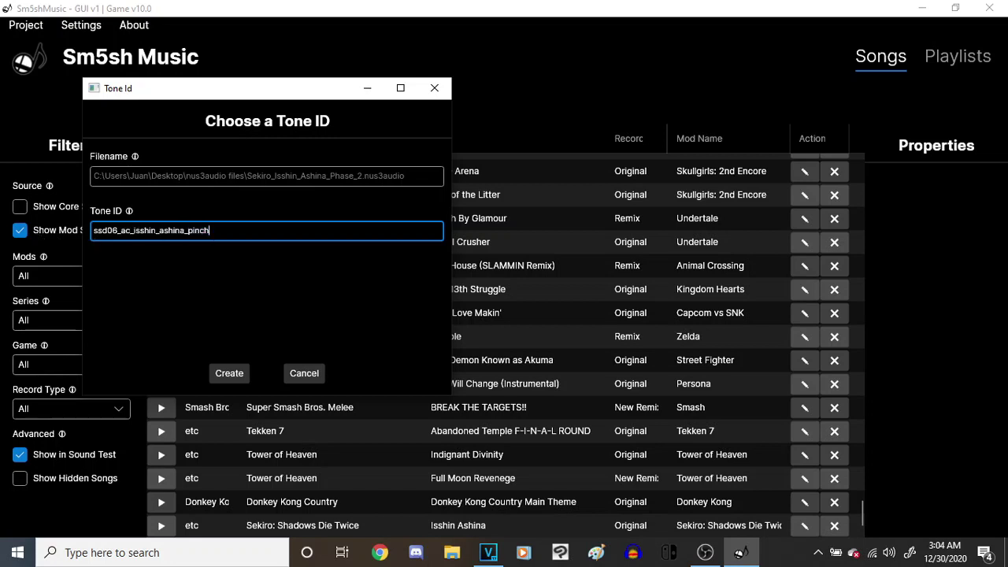
left_click(221, 379)
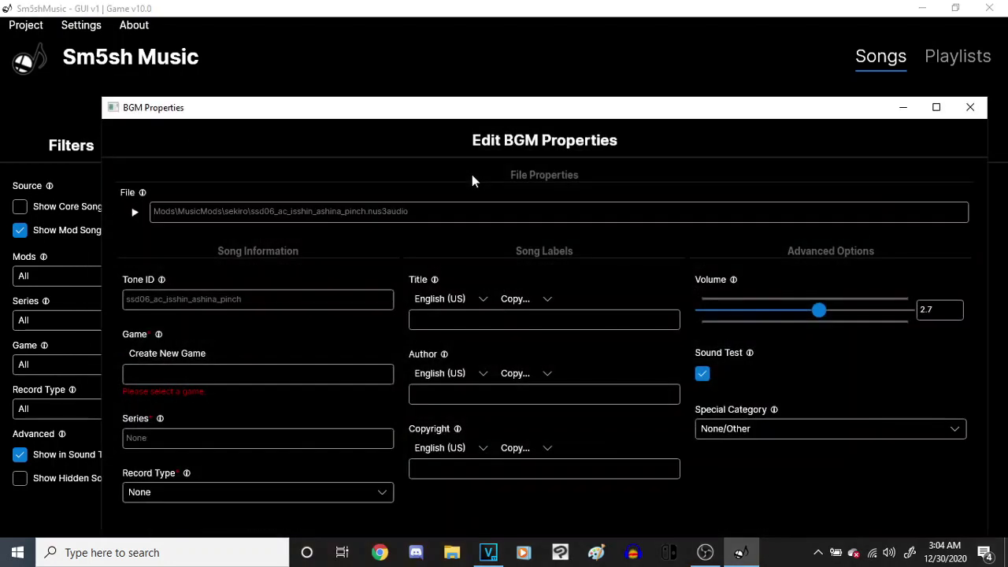
Enter the title Isshin Ashina (Phase 2) and the composer credit
left_click(535, 319)
type("Isshin Ashina (Phase 2")
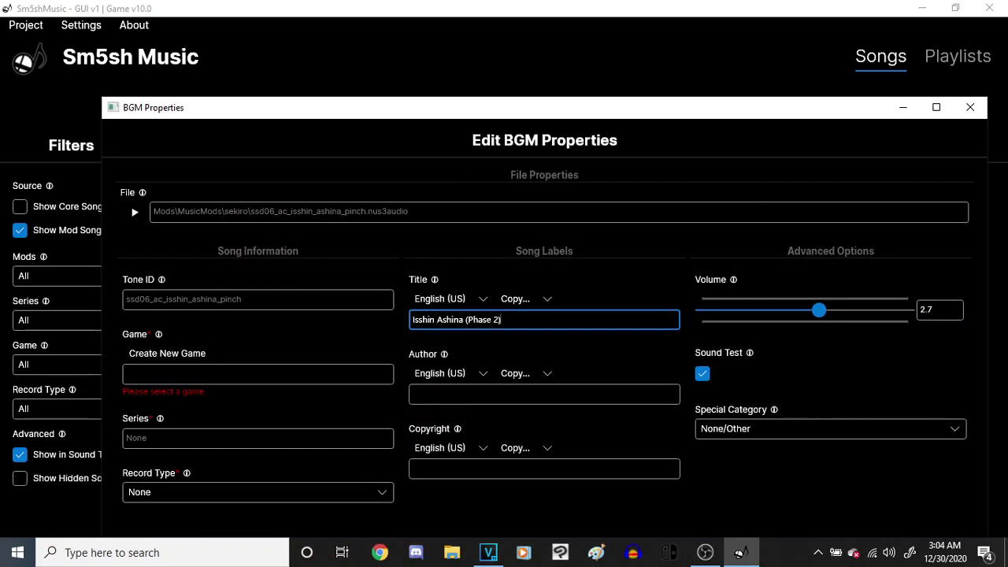
double_click(541, 111)
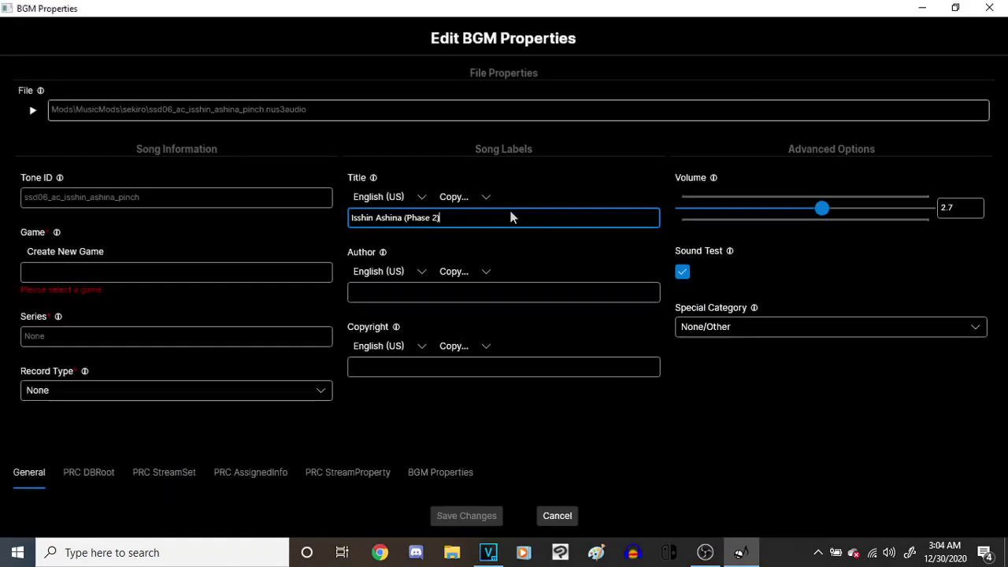
left_click(408, 299)
type("Yuka Kitamura")
Choose game Sekiro: Shadows Die Twice and set record type to Original
left_click(136, 273)
type("Sker")
key("BackSpace")
type("ekir")
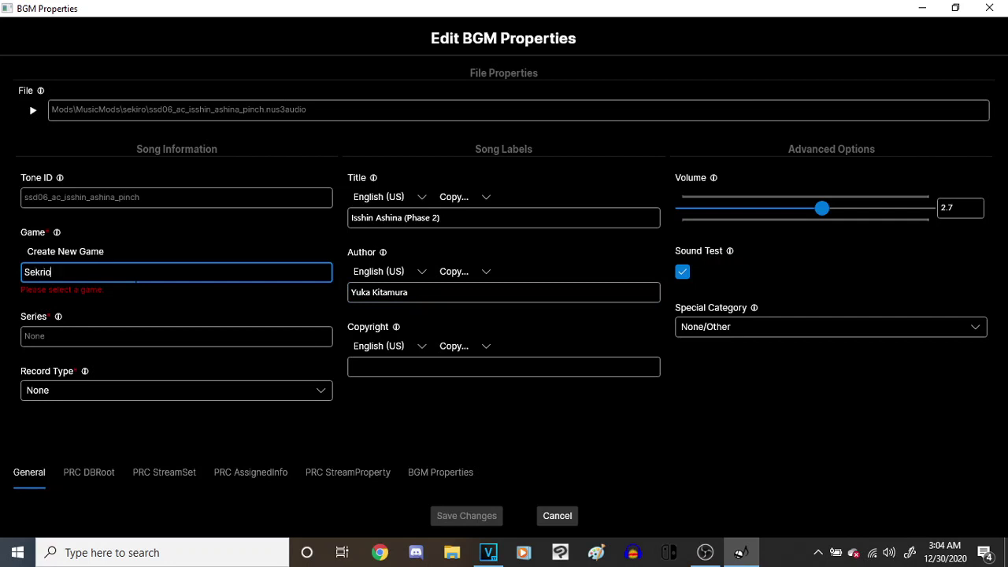
type("iro: Shadows Die Twice")
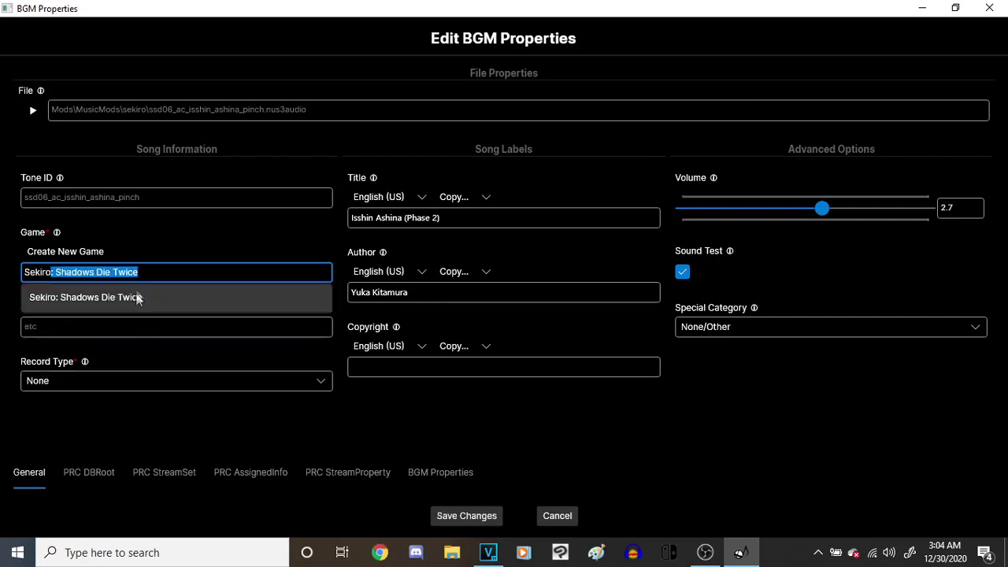
left_click(136, 295)
left_click(98, 379)
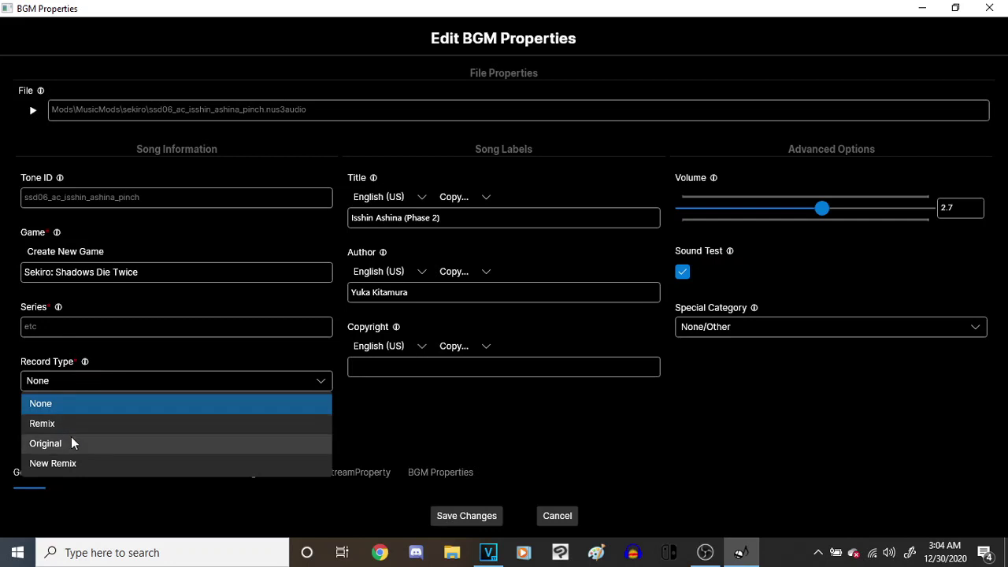
left_click(71, 439)
Save the Phase 2 song and open the Isshin Ashina song's properties
left_click(451, 518)
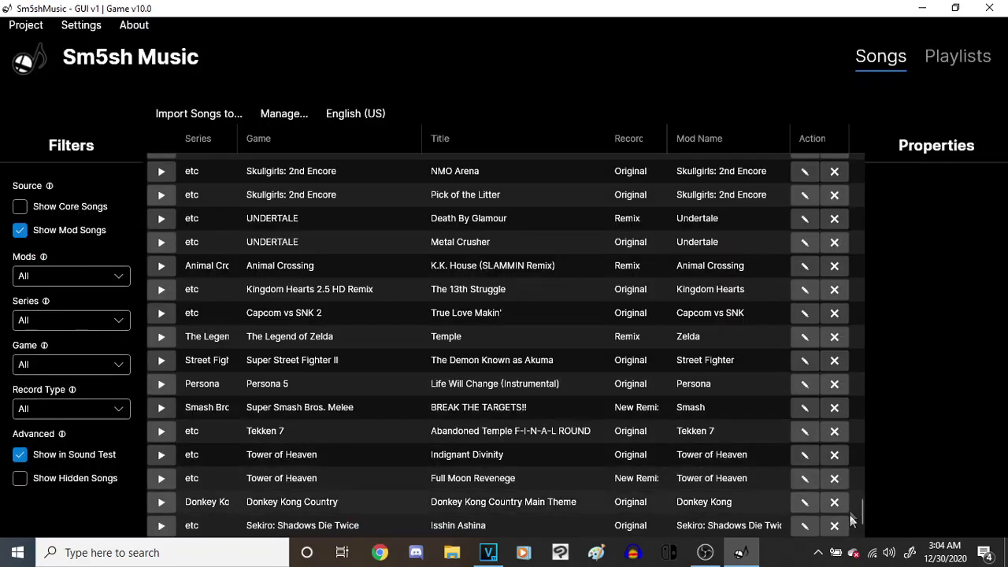
scroll(862, 512, "down", 1)
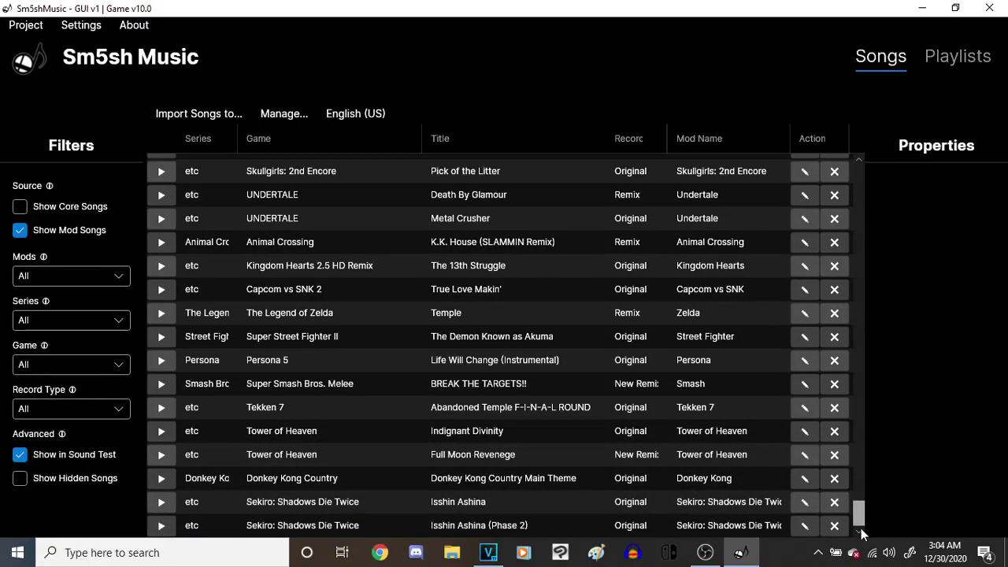
left_click(802, 501)
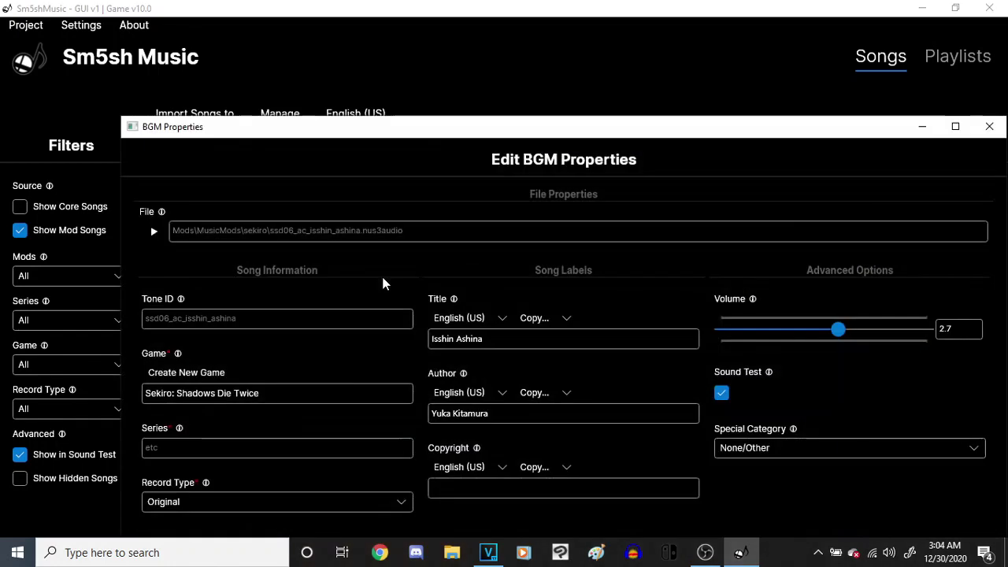
double_click(675, 132)
Set Special Category to Pinch Songs with pinch song info_ssd06_ac_isshin_ashina_pinch, and save
left_click(711, 333)
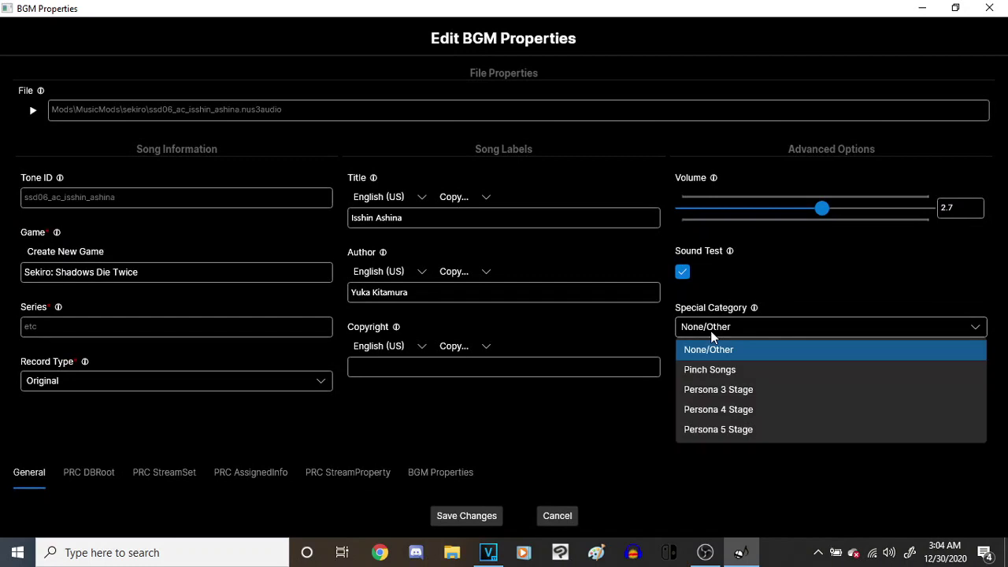
left_click(705, 376)
left_click(706, 381)
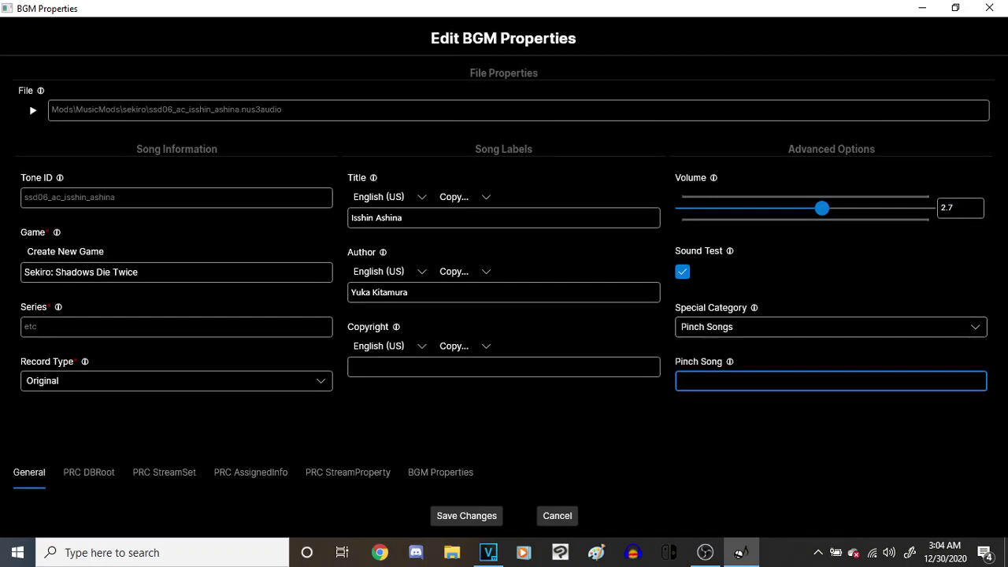
type("info_")
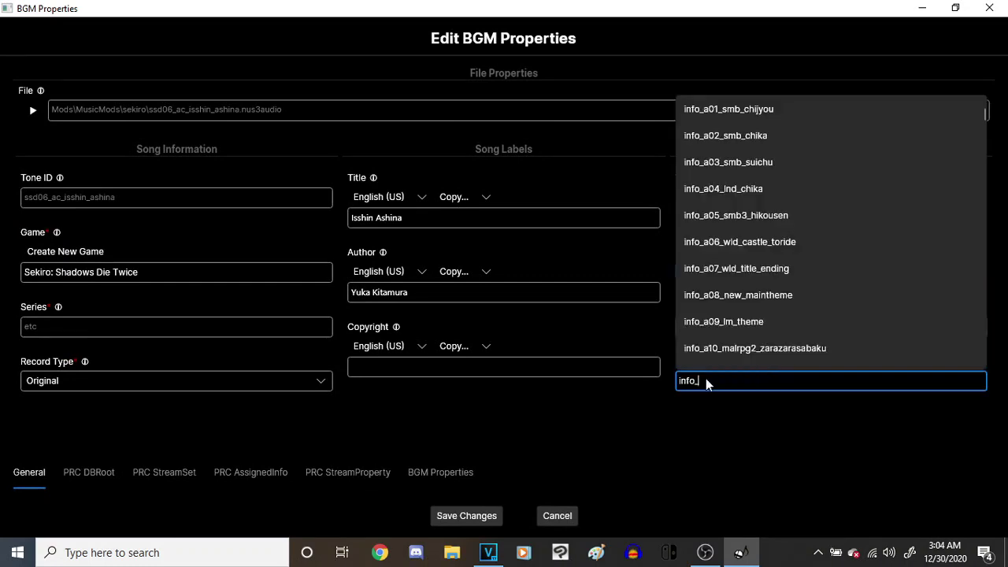
type("ssd06_ac_isshin_ashina")
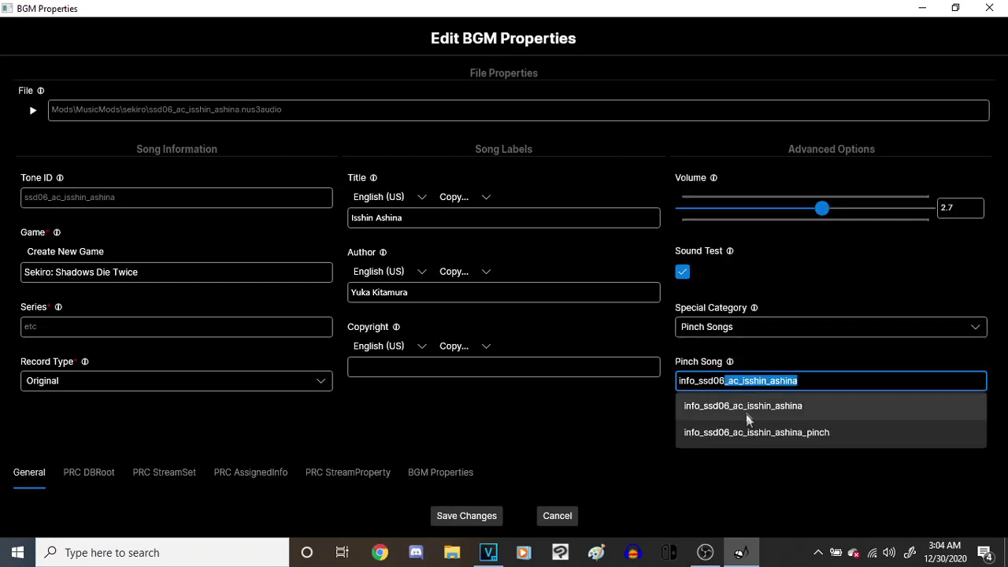
left_click(755, 432)
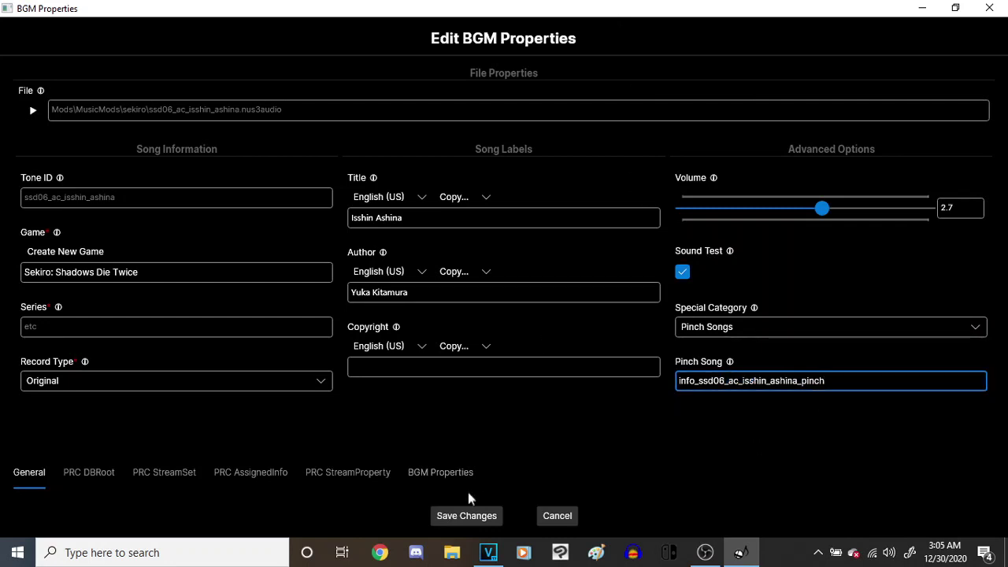
left_click(470, 515)
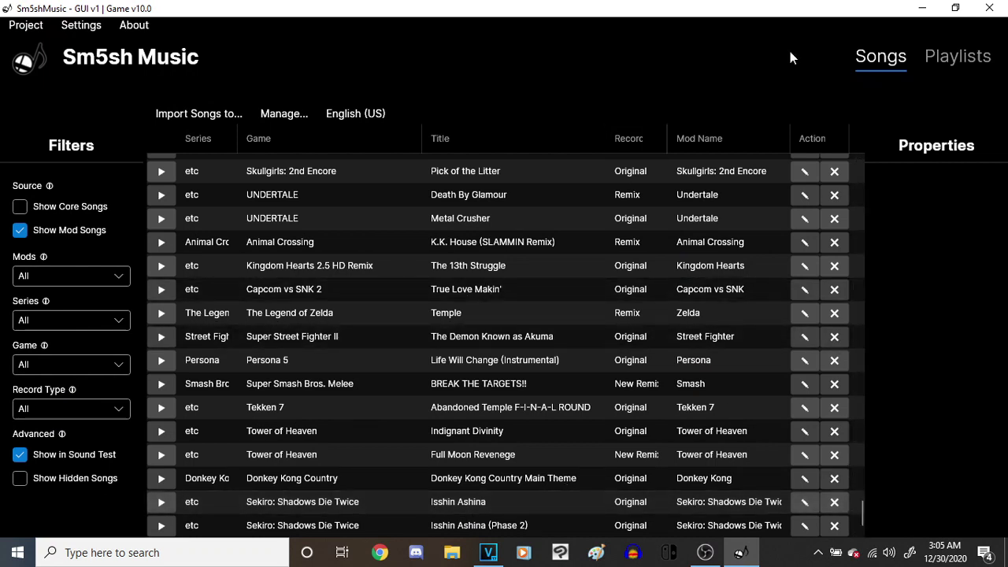
Add Sekiro's Isshin Ashina to the Street Fighter playlist
left_click(942, 63)
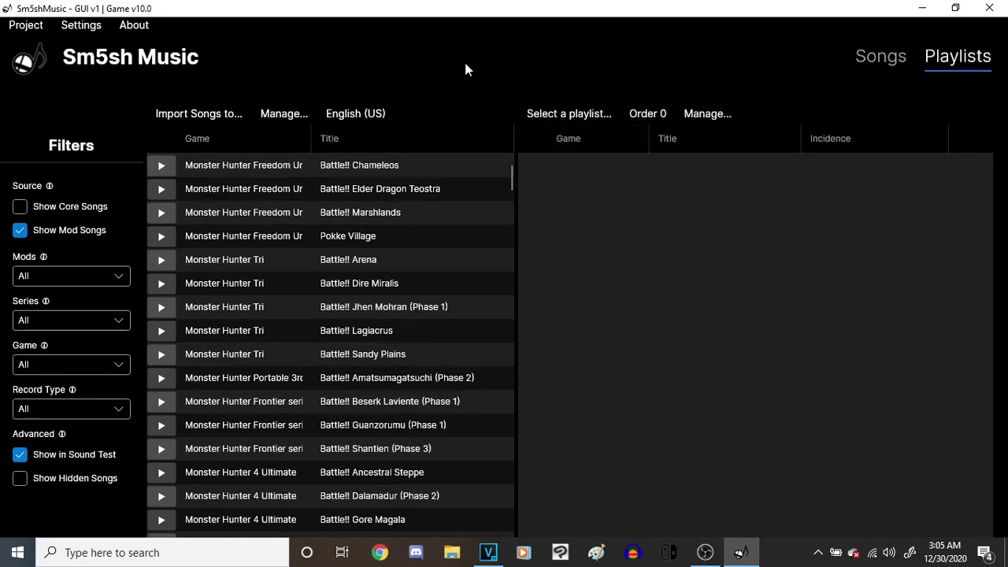
left_click(577, 113)
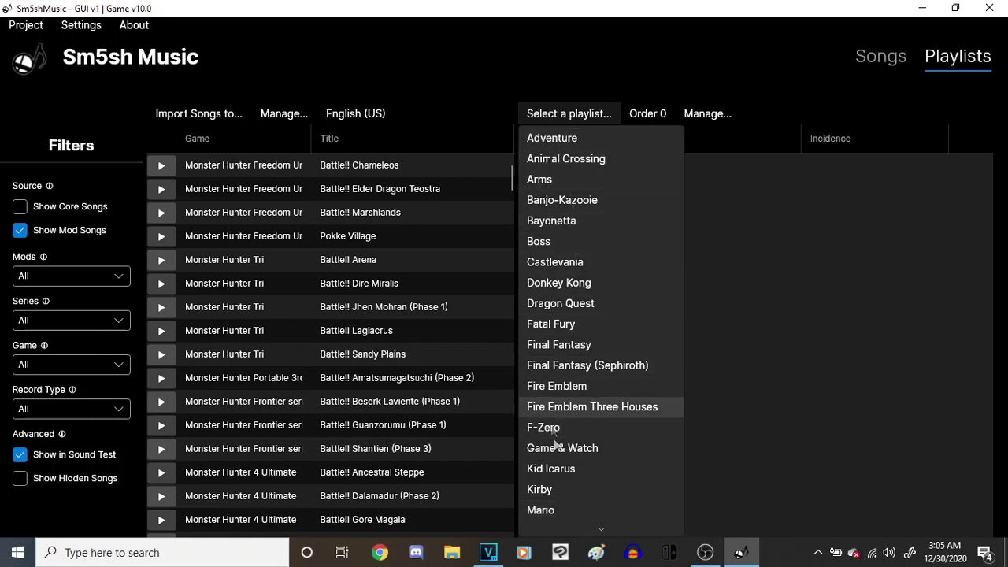
mouse_move(582, 527)
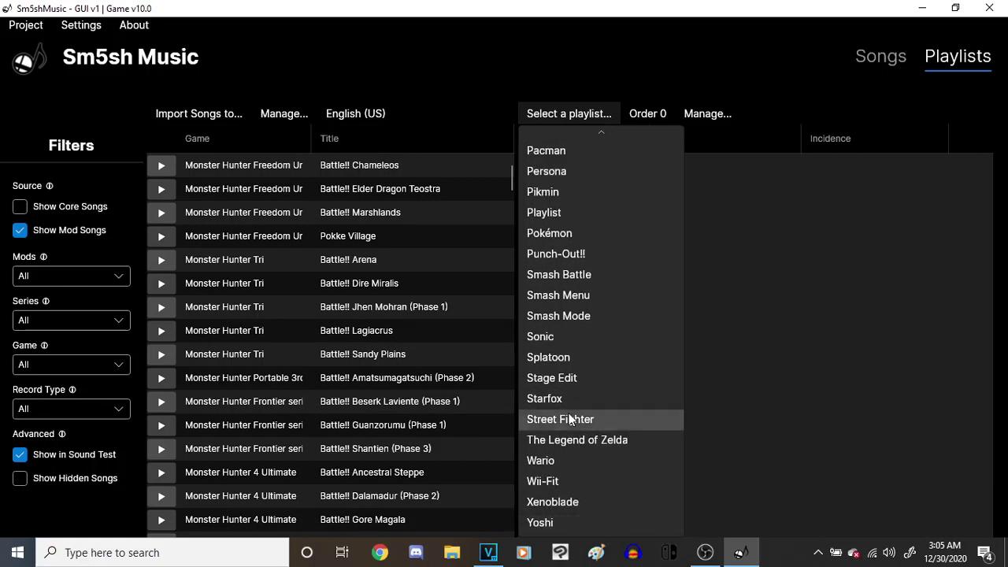
left_click(571, 419)
left_click_drag(510, 179, 515, 535)
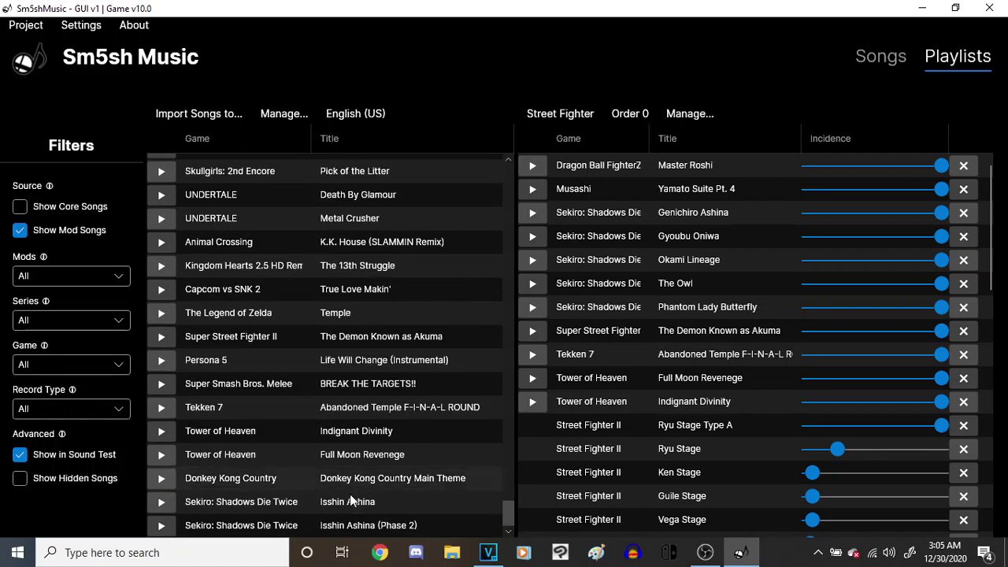
left_click_drag(350, 497, 675, 279)
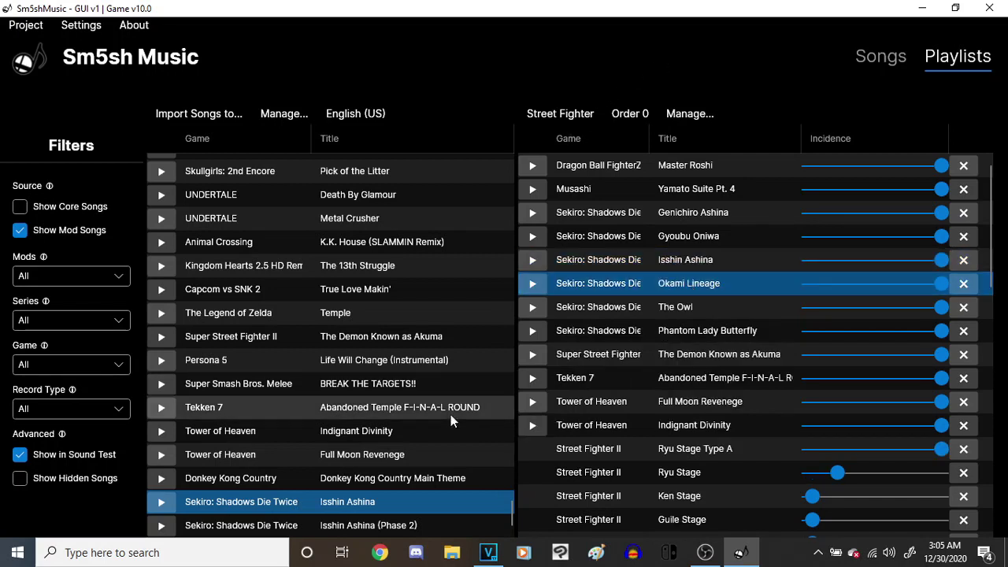
Check the playlist's Order dropdown, keeping Order 0 selected
left_click(636, 115)
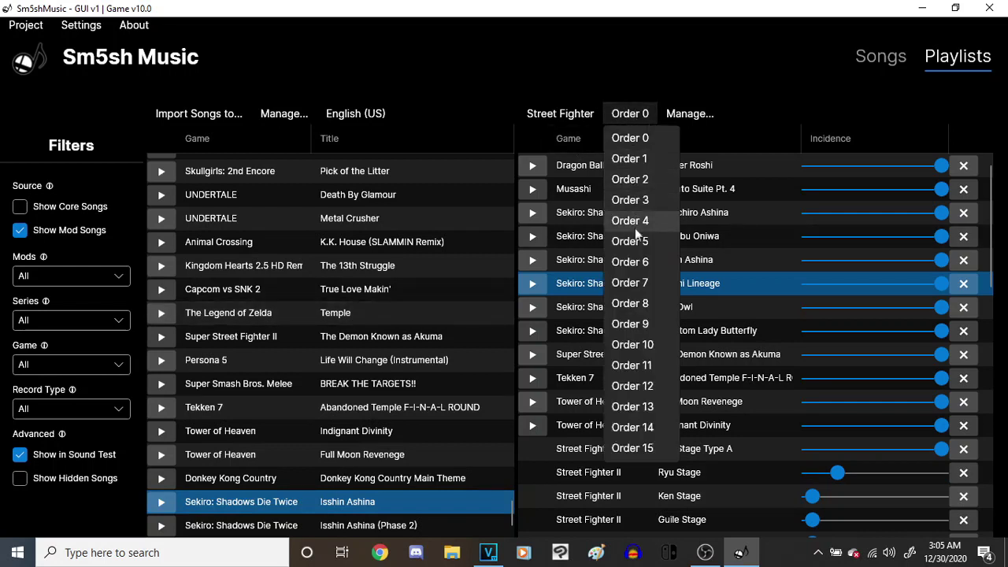
left_click(618, 90)
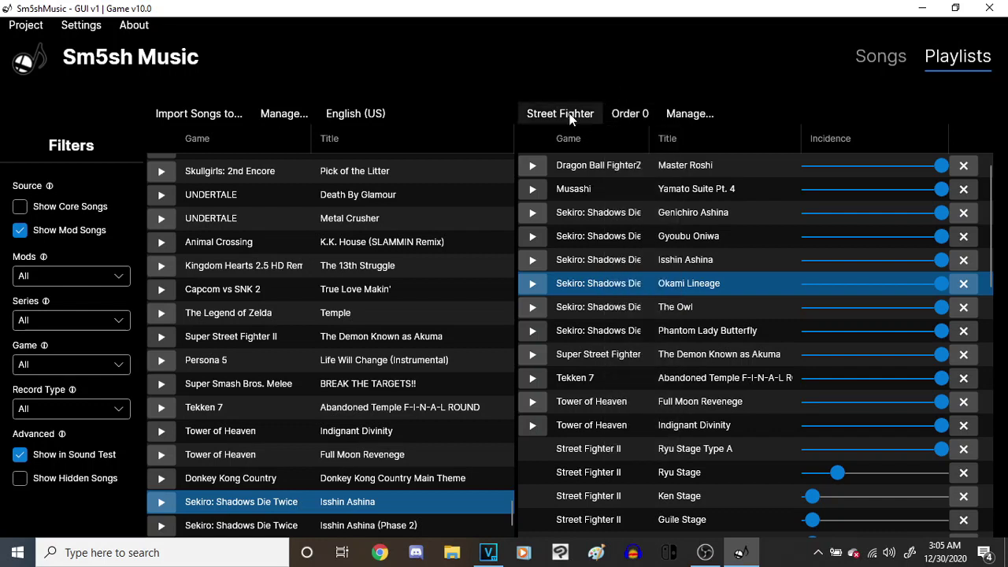
left_click(571, 118)
left_click(599, 111)
left_click(599, 111)
left_click(630, 116)
left_click(630, 115)
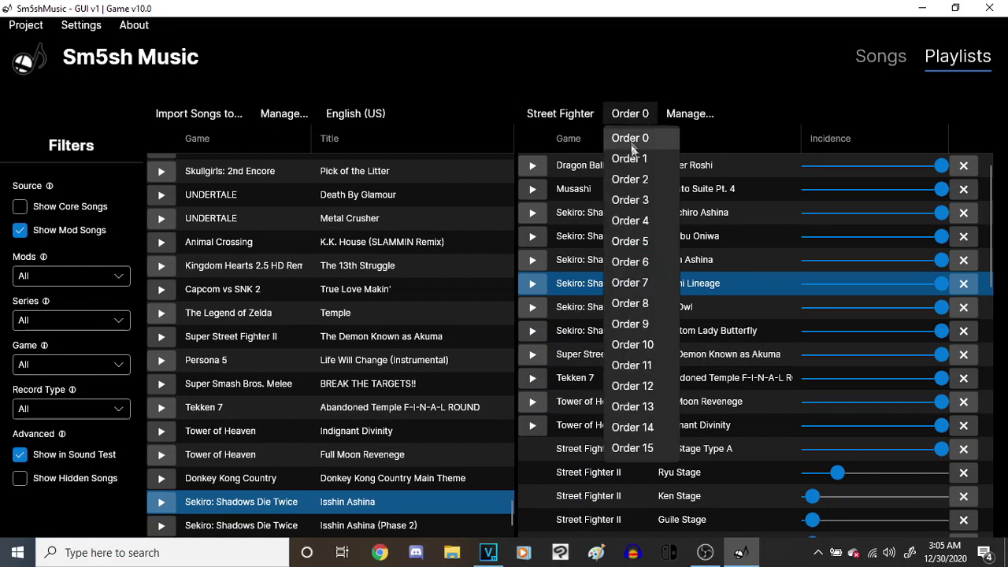
left_click(559, 75)
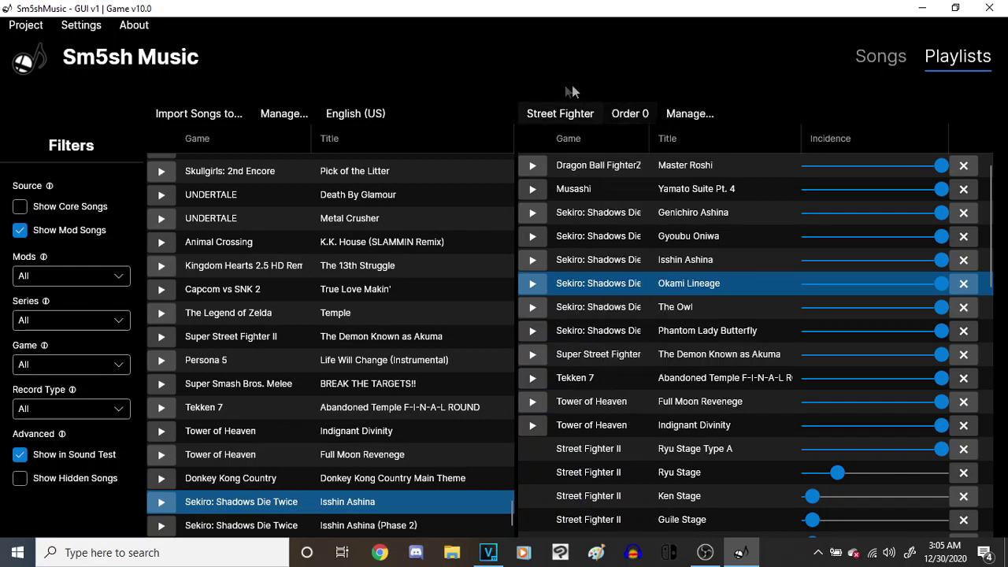
left_click(580, 110)
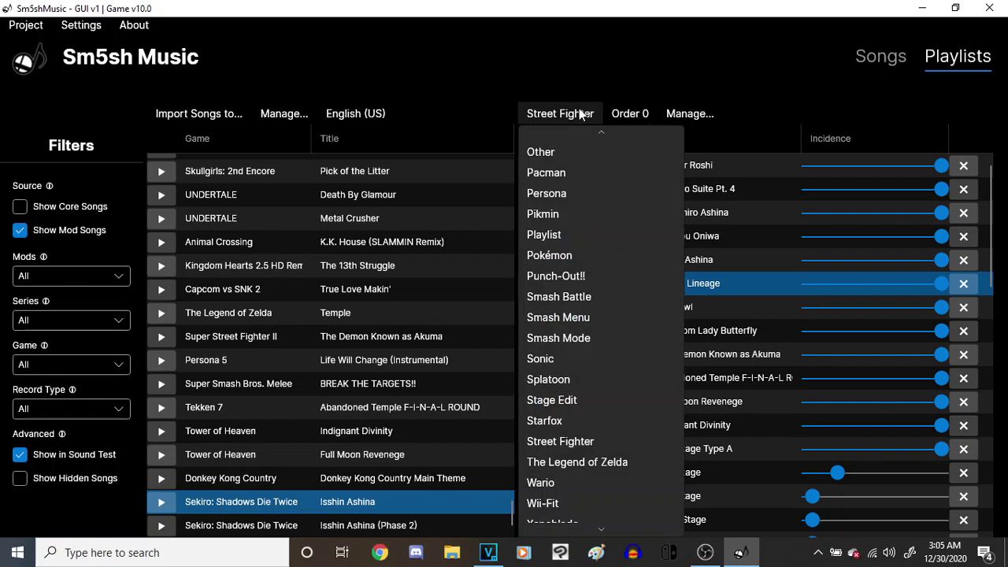
Add Donkey Kong Country Main Theme to Order 0 of the Donkey Kong playlist
mouse_move(589, 132)
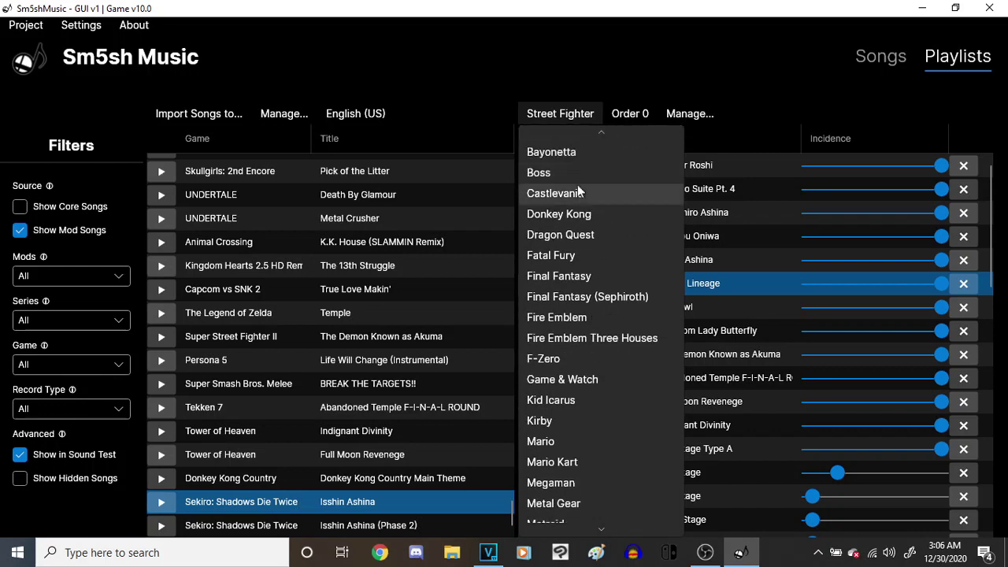
left_click(579, 213)
left_click(626, 114)
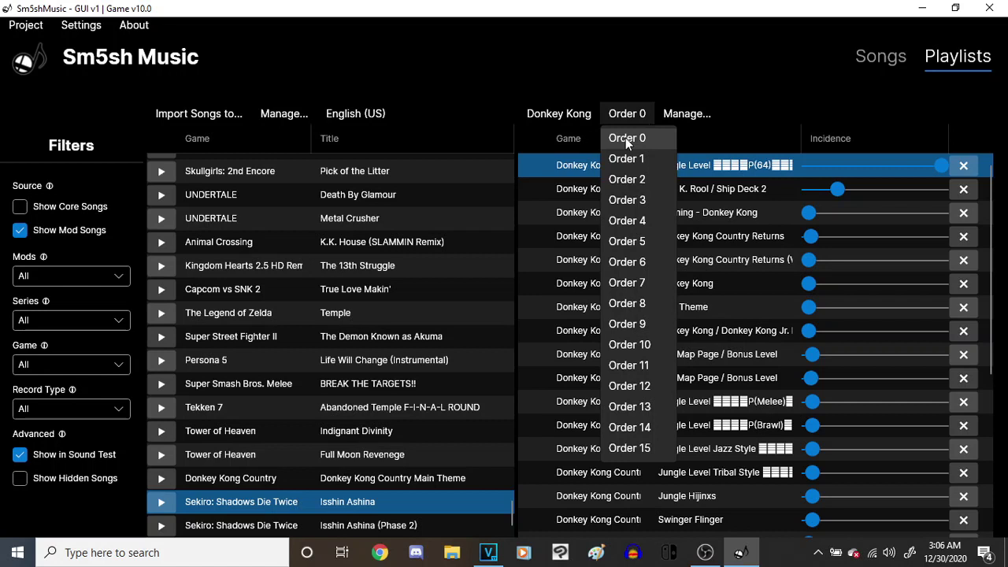
left_click(627, 137)
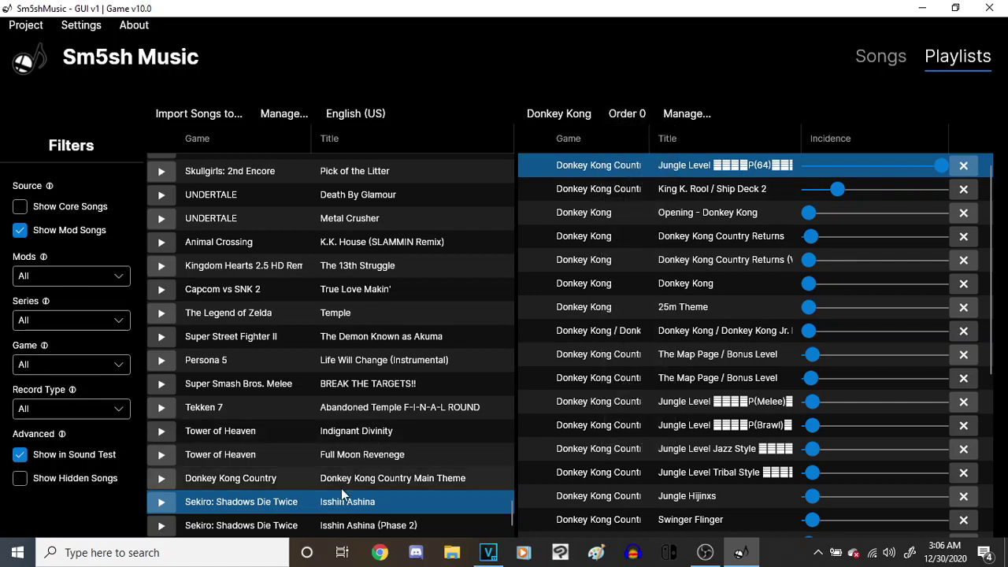
left_click_drag(350, 482, 630, 163)
Add Main Theme to Order 1, switch to Order 2, then return to the song list
left_click(622, 115)
left_click(630, 162)
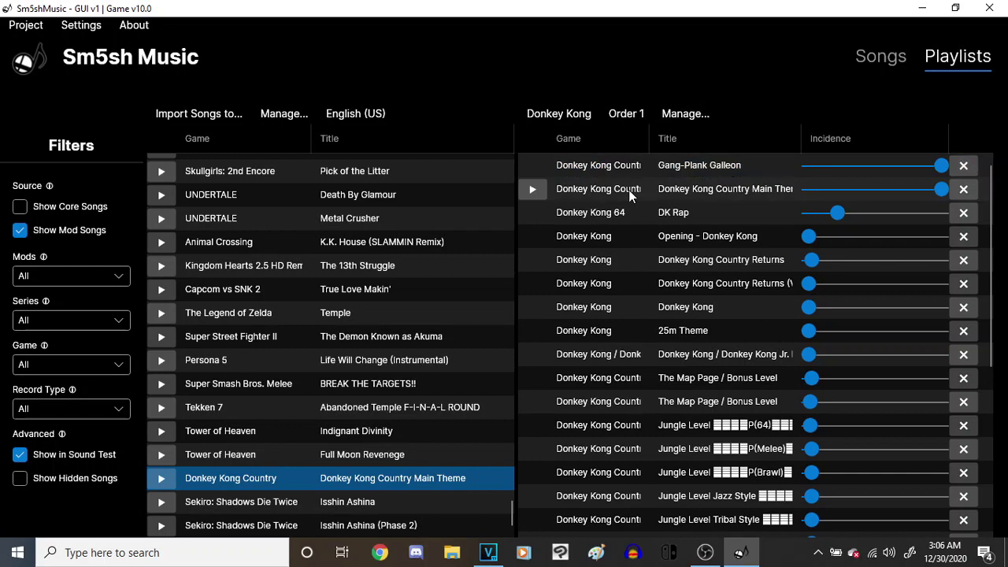
left_click_drag(630, 189, 624, 164)
left_click(627, 112)
left_click(626, 180)
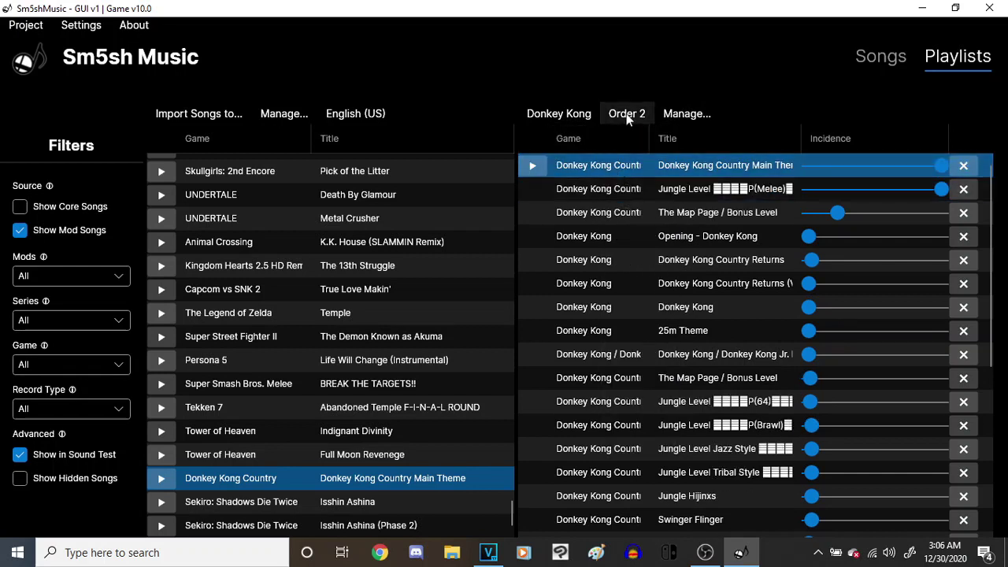
left_click(877, 55)
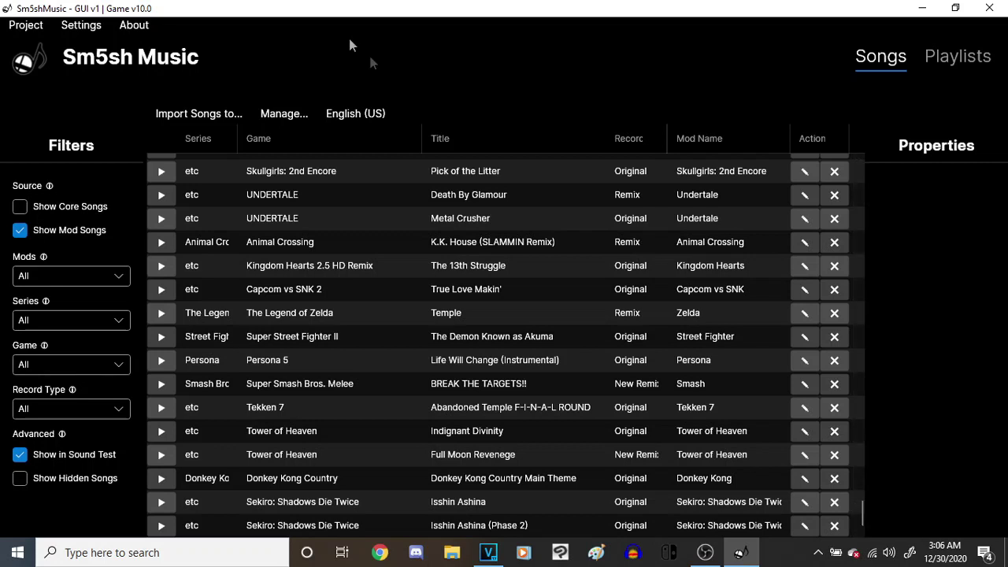
Build the music mods with Project > Build and open File Explorer
left_click(18, 30)
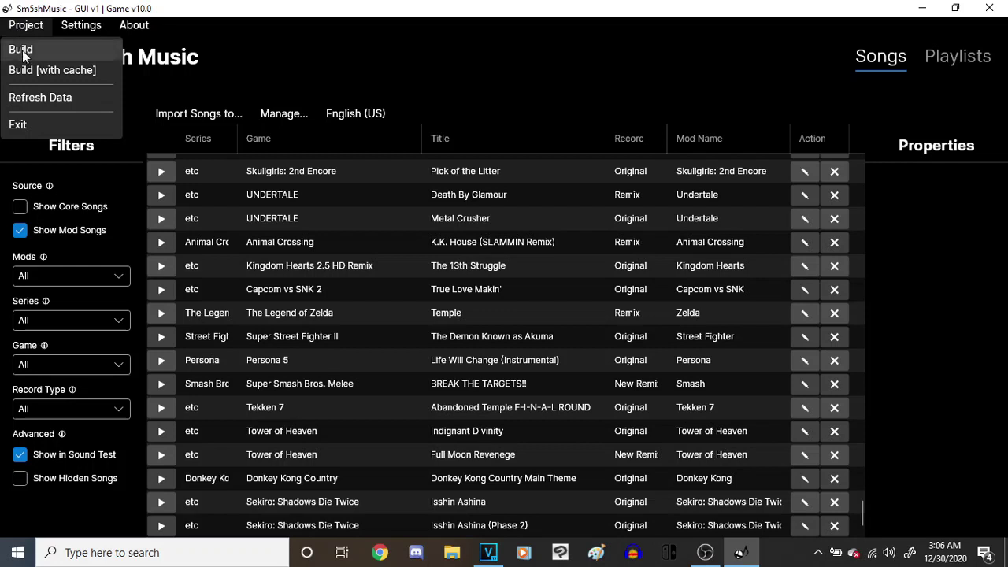
left_click(22, 55)
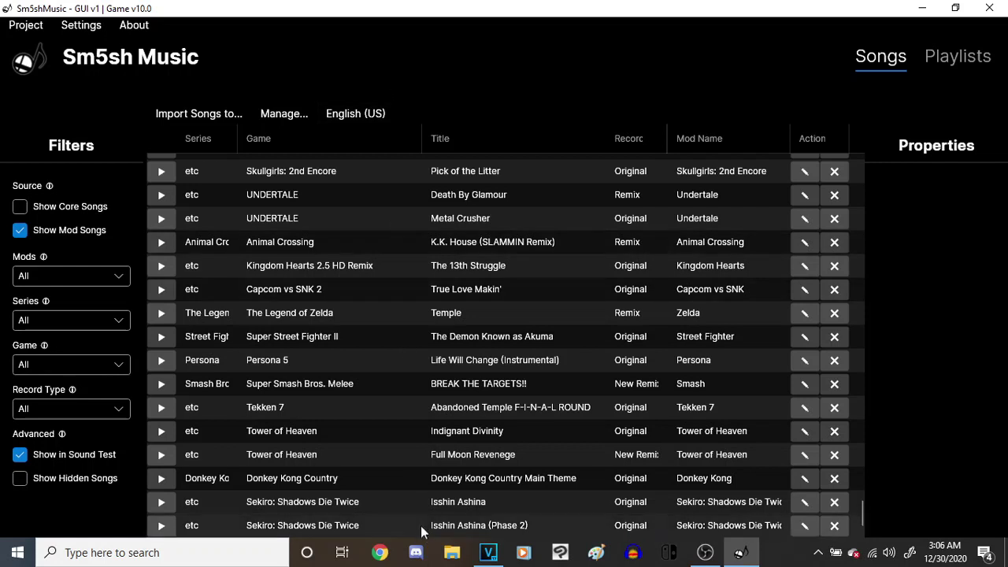
left_click(450, 553)
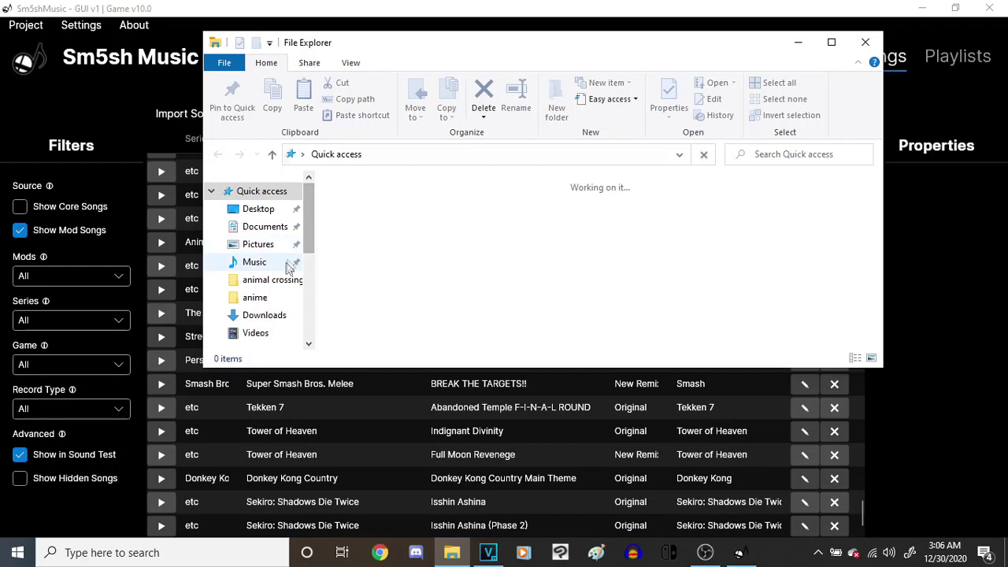
Delete the sound, stream and ui folders inside Sm5shMusic_Test > ArcOutput
left_click(276, 279)
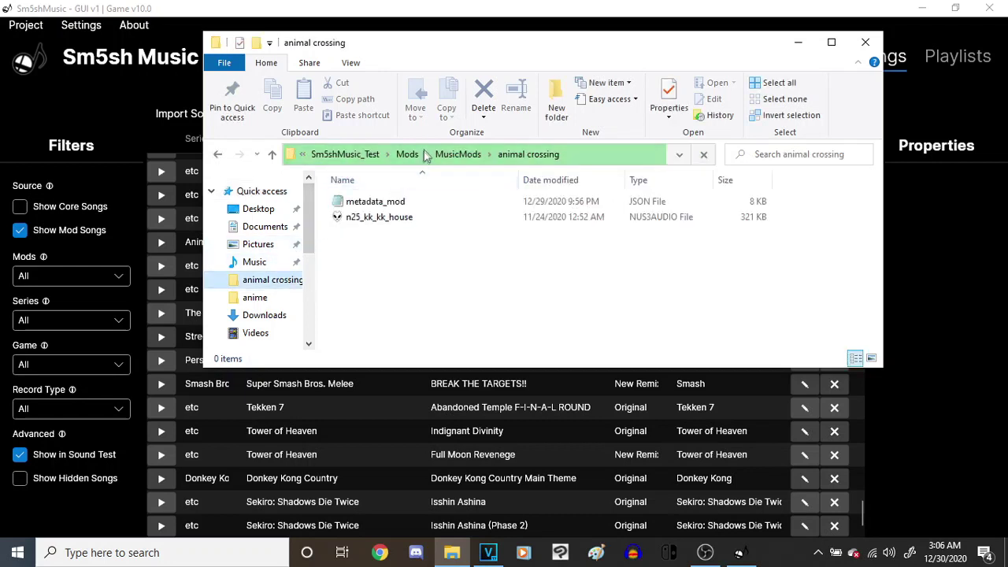
left_click(318, 156)
double_click(365, 203)
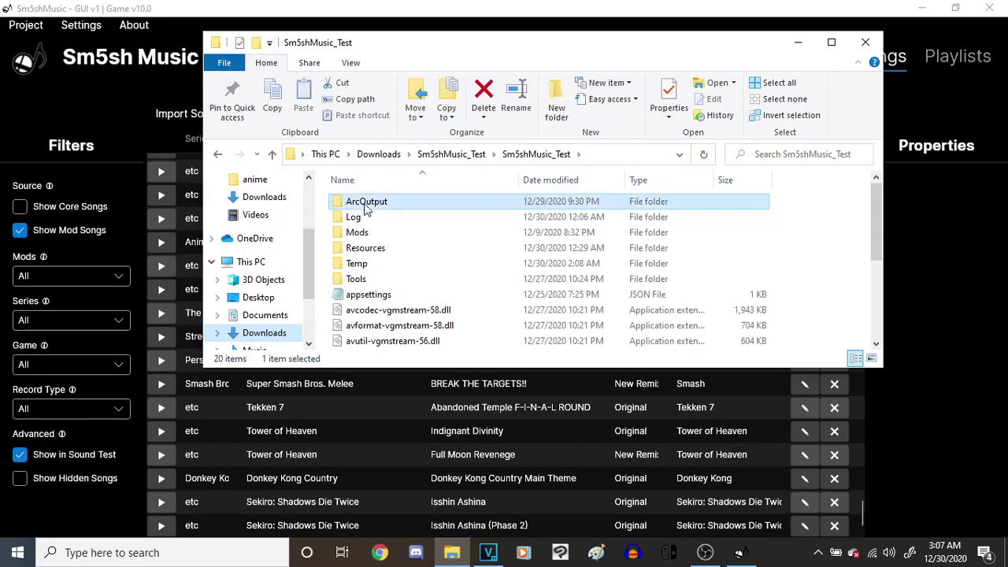
left_click(362, 233)
left_click_drag(363, 236, 359, 202)
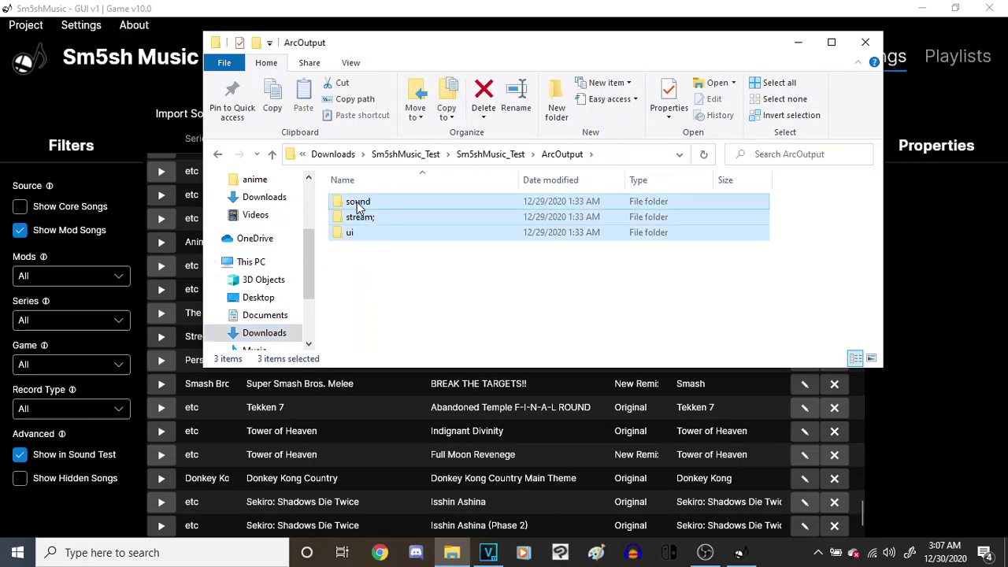
left_click(483, 98)
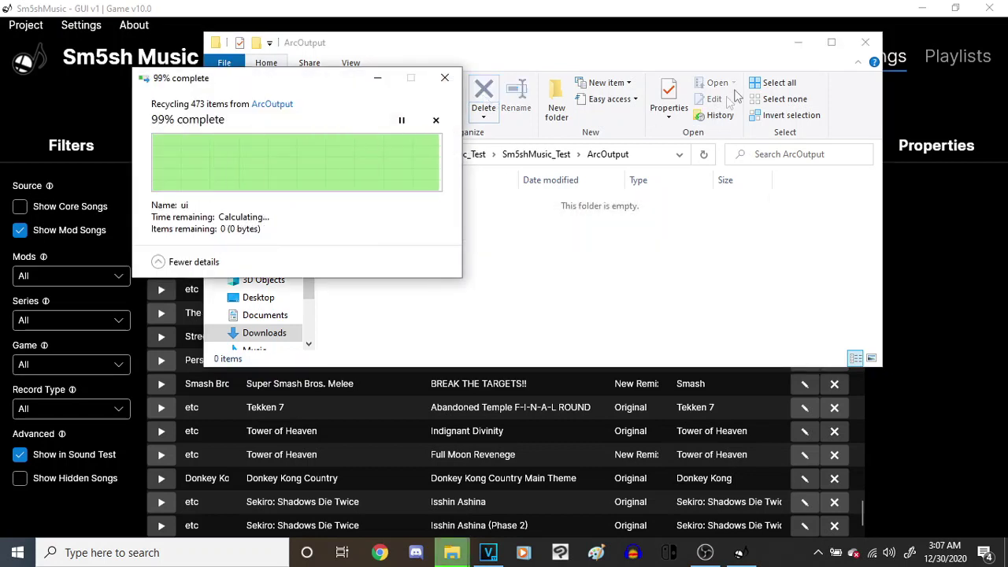
left_click(797, 43)
Rebuild the music mods with Project > Build, regenerating ArcOutput
left_click(28, 26)
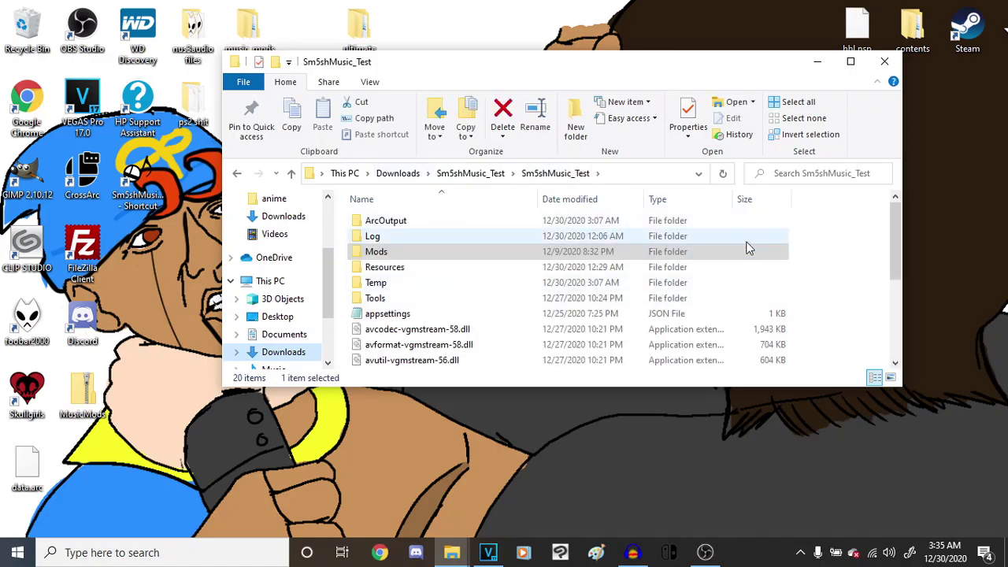
Copy the rebuilt sound, stream and ui folders from ArcOutput
double_click(513, 224)
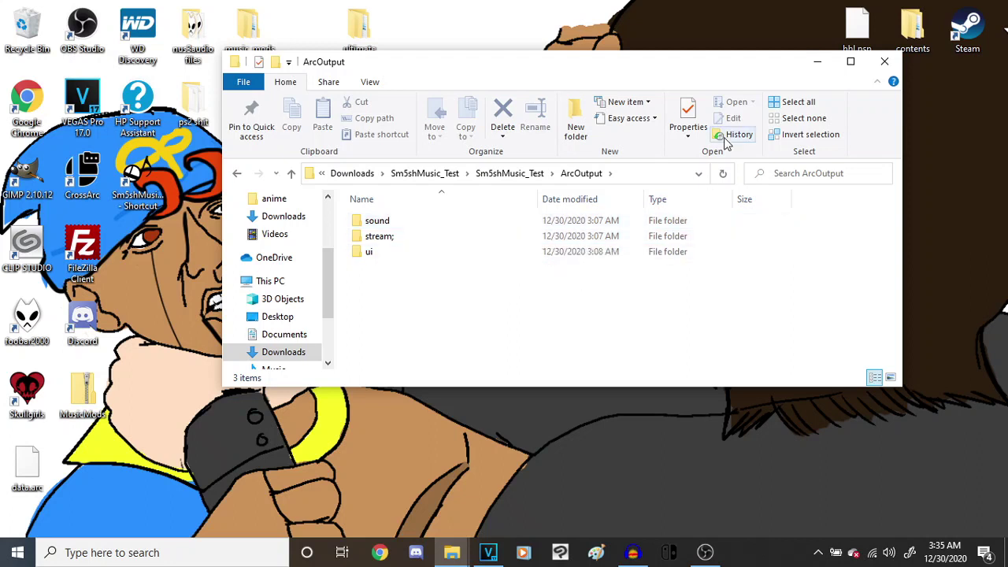
left_click(850, 61)
left_click_drag(335, 250, 329, 163)
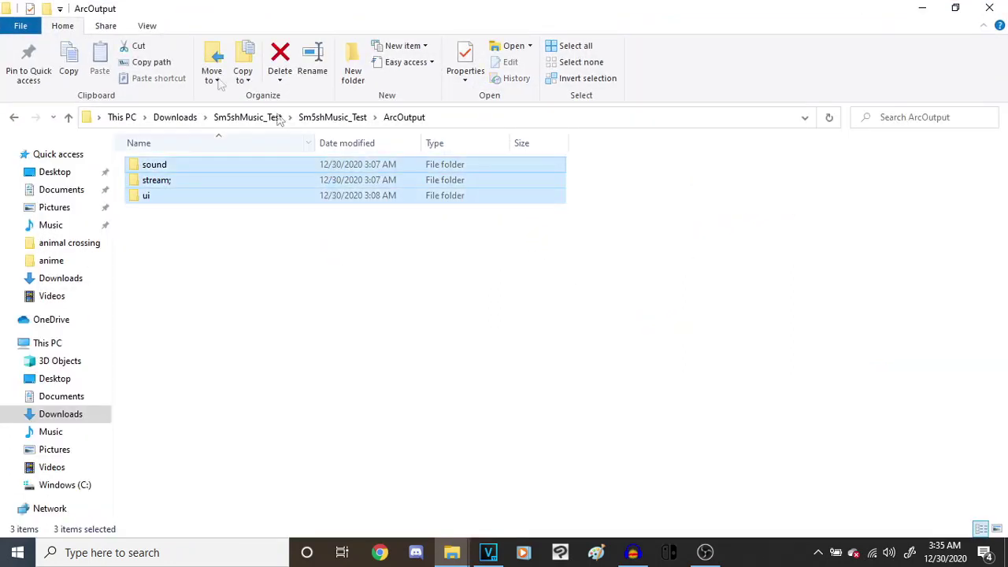
left_click(68, 67)
Paste the 479 copied ArcOutput items into the desktop's ultimate\mods\bongigin folder
left_click(921, 9)
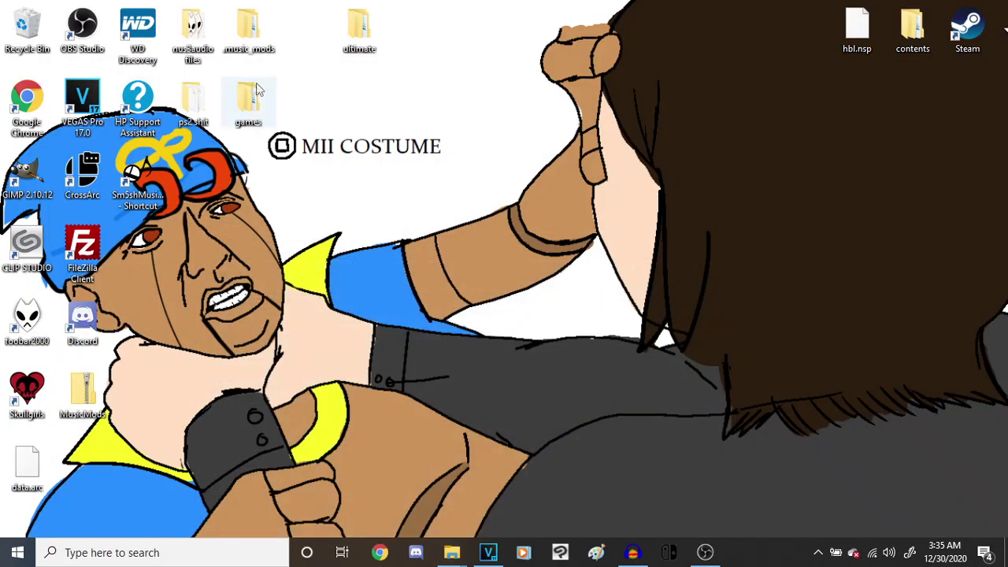
double_click(365, 31)
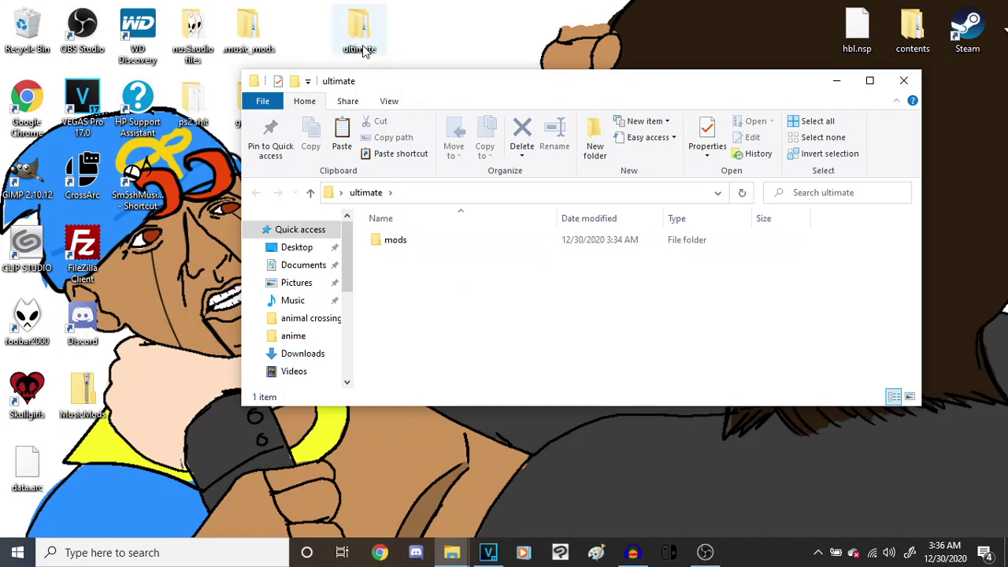
double_click(389, 246)
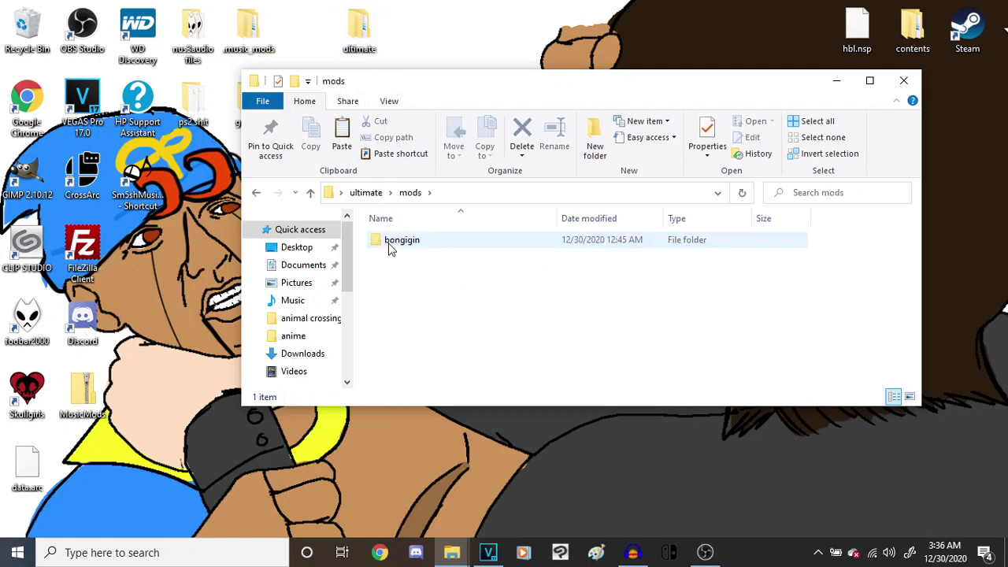
double_click(389, 241)
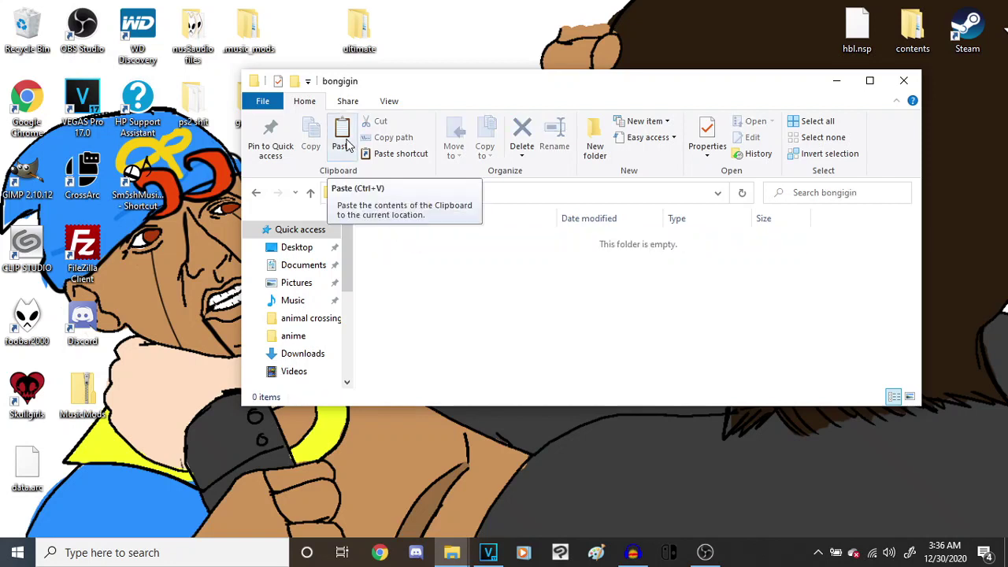
left_click(344, 141)
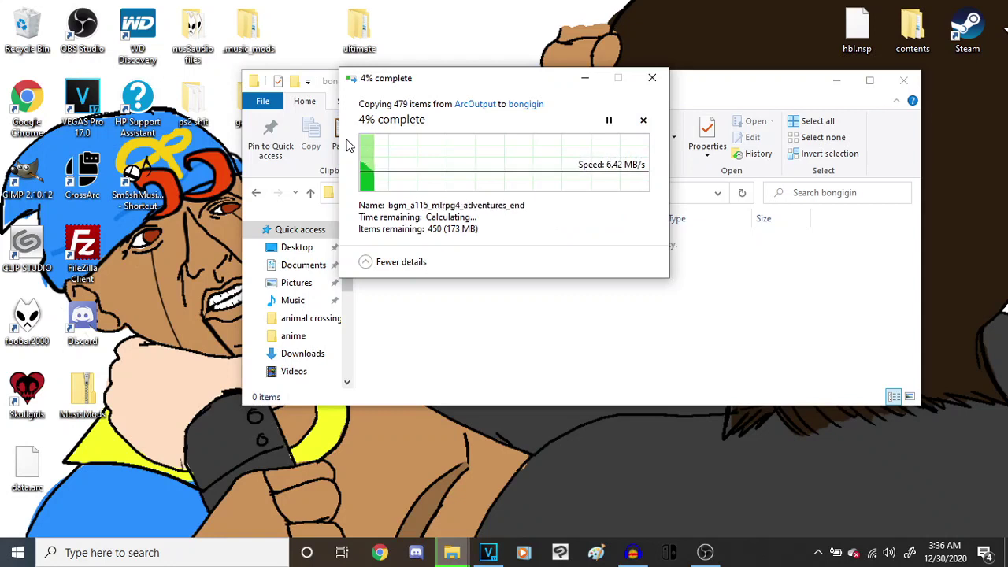